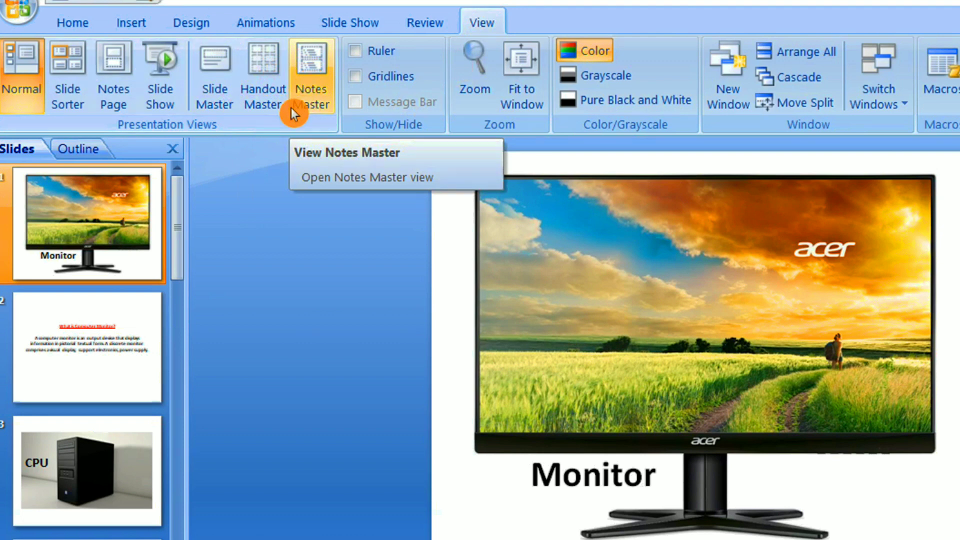
left_click(80, 23)
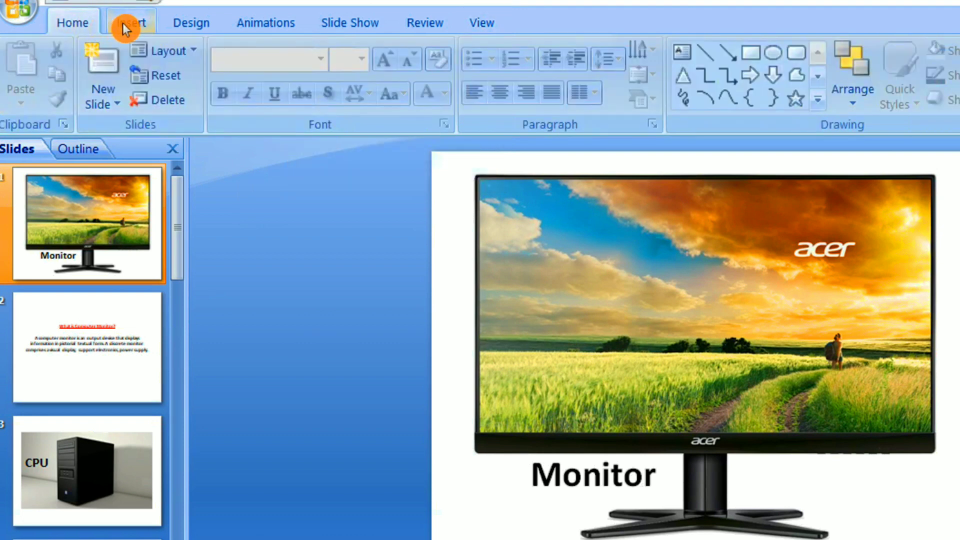
left_click(123, 24)
left_click(185, 21)
left_click(256, 24)
left_click(349, 26)
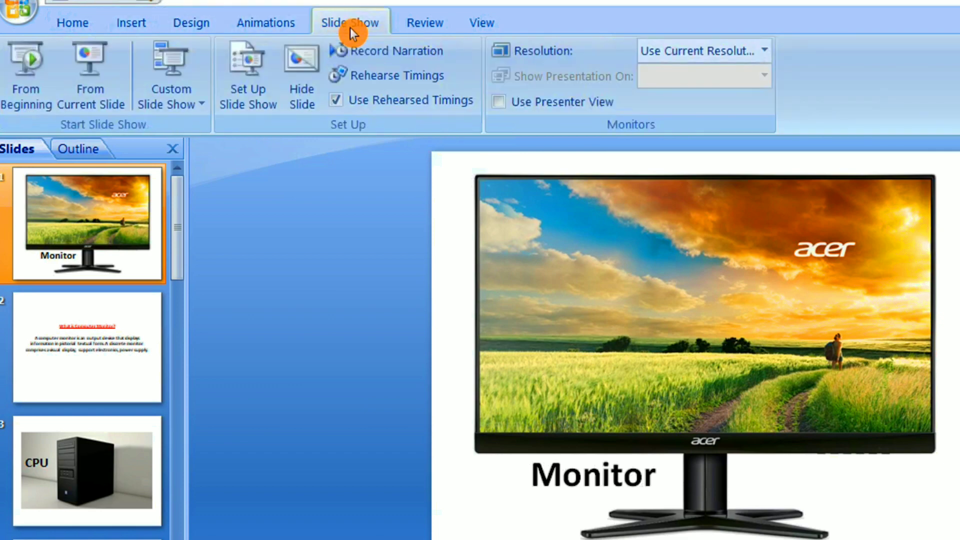
left_click(404, 25)
left_click(364, 26)
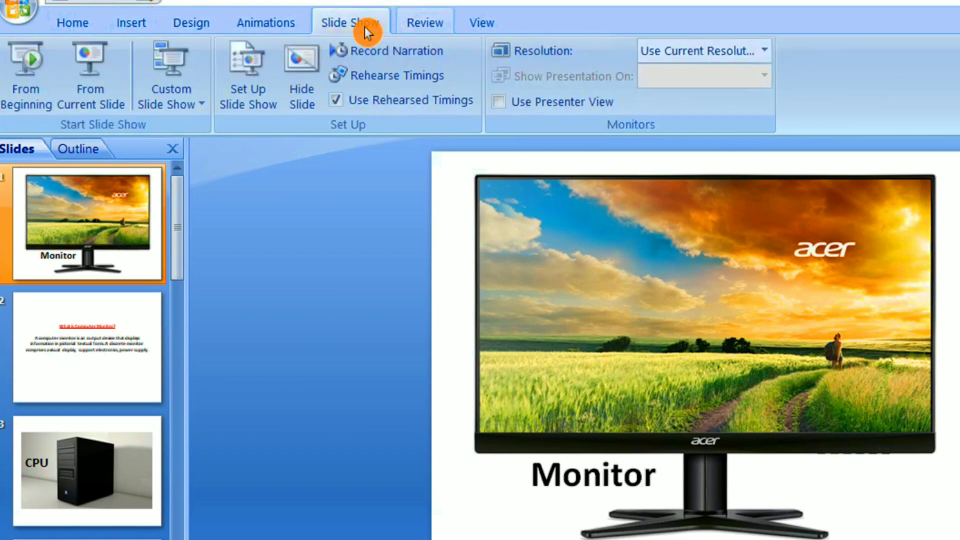
left_click(270, 27)
left_click(215, 28)
left_click(128, 27)
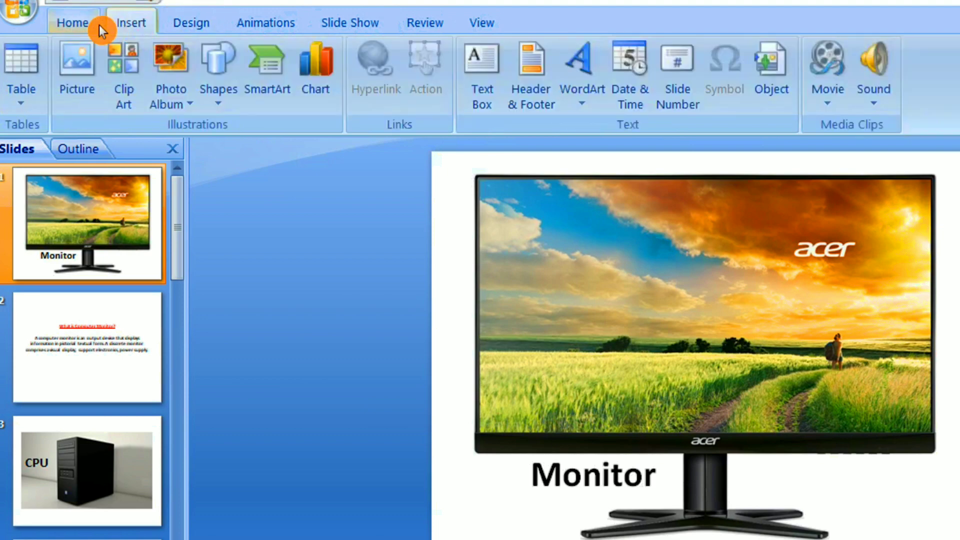
left_click(99, 25)
left_click(139, 28)
left_click(207, 24)
left_click(285, 27)
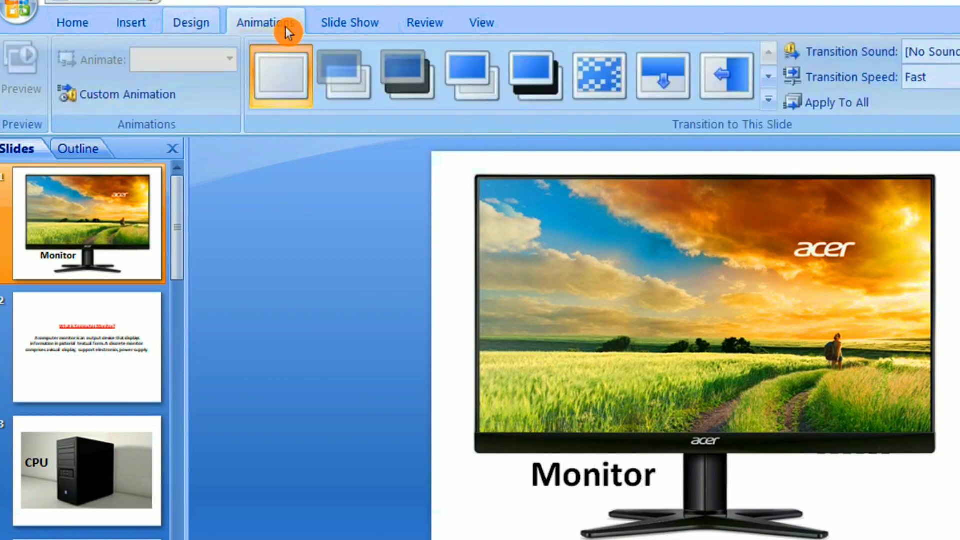
left_click(335, 28)
left_click(411, 26)
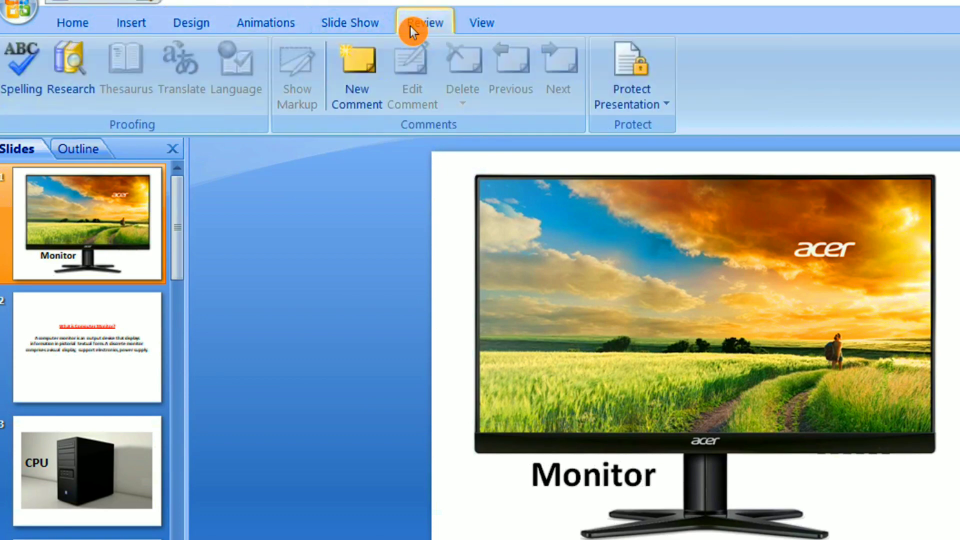
left_click(487, 28)
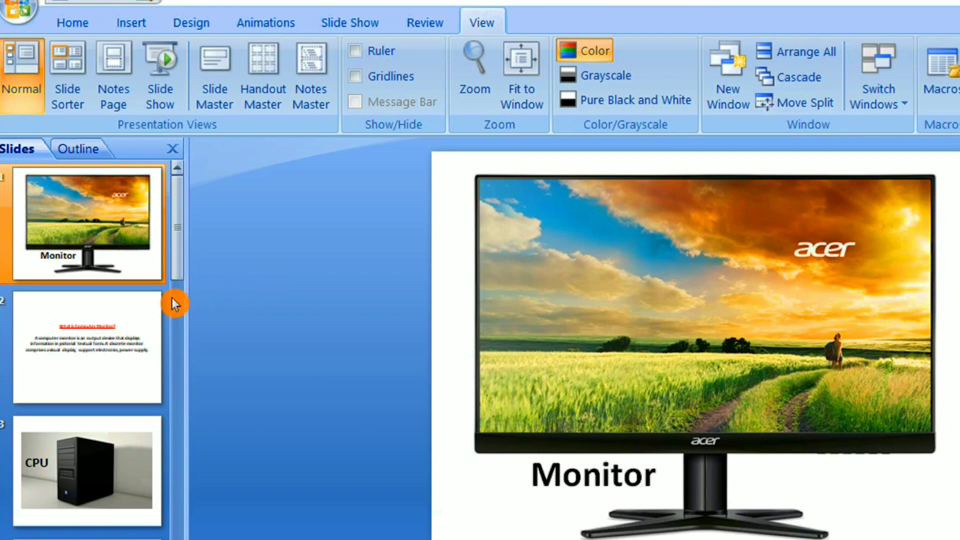
Step: Look through the monitor, CPU and keyboard picture slides and the description slide that follows each one
left_click(104, 313)
left_click(71, 248)
left_click(90, 341)
left_click(91, 475)
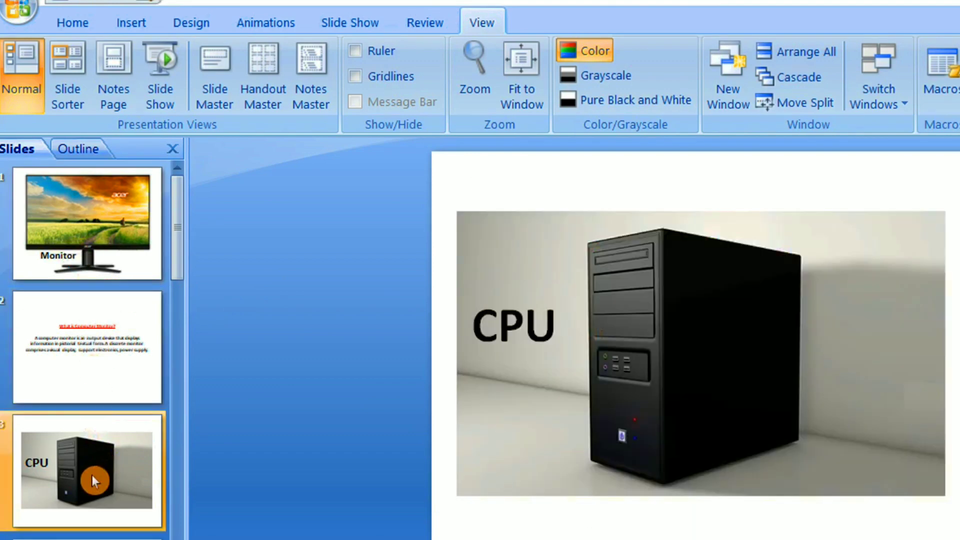
left_click(90, 537)
left_click(108, 351)
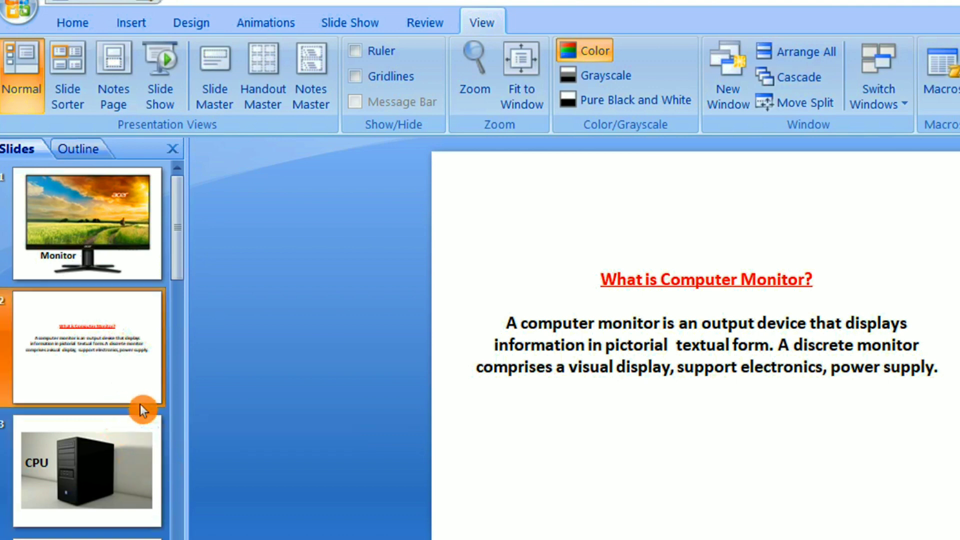
scroll(101, 435, "down", 3)
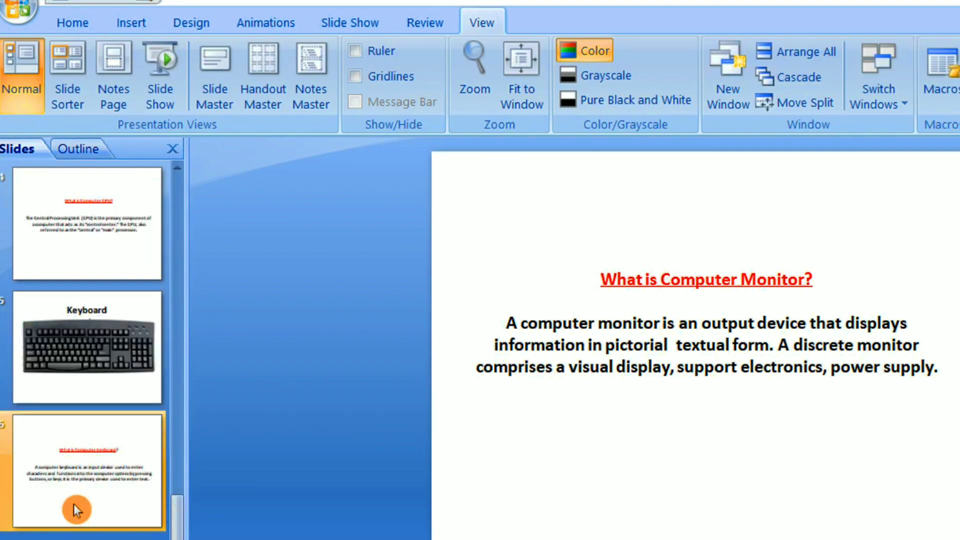
left_click(71, 495)
left_click(87, 391)
left_click(99, 252)
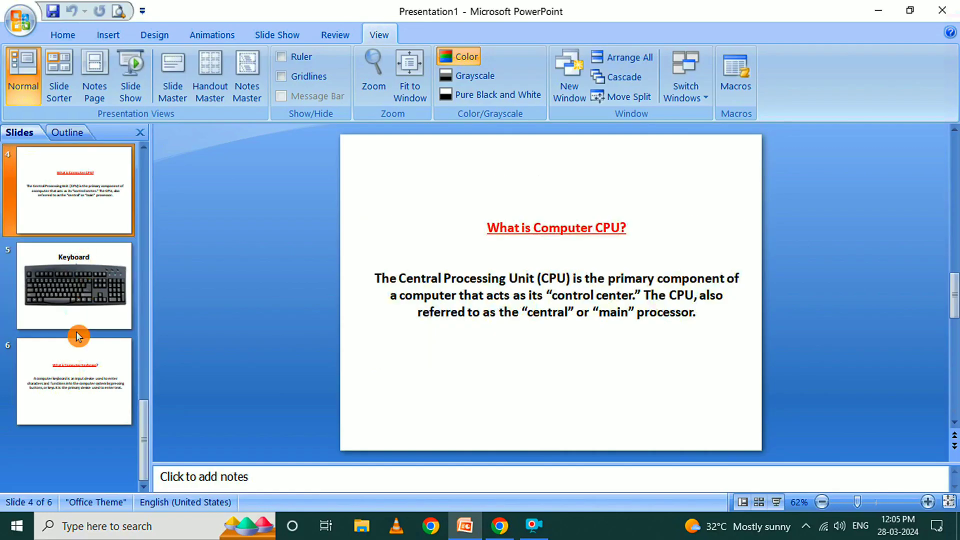
left_click(76, 330)
left_click(69, 373)
scroll(68, 375, "up", 5)
left_click(79, 208)
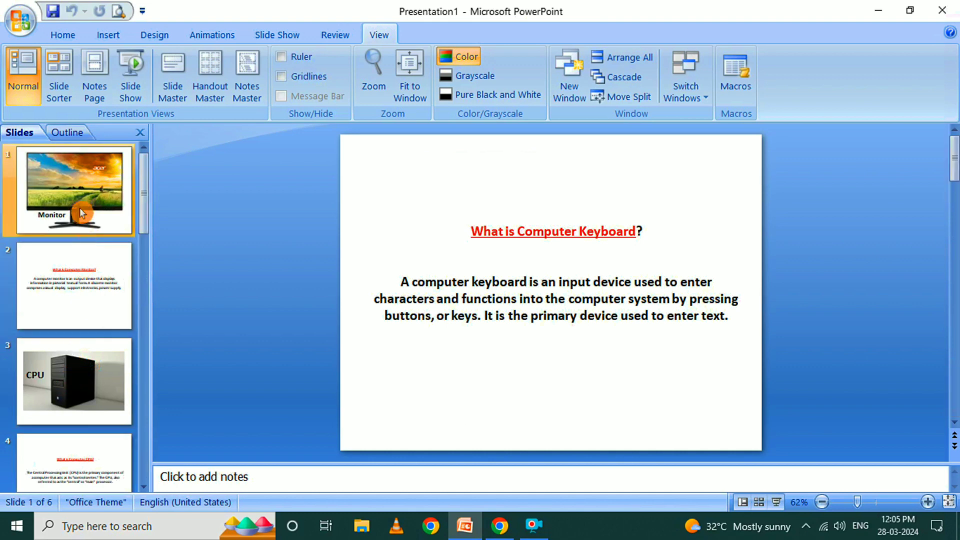
left_click(86, 287)
left_click(86, 346)
left_click(69, 479)
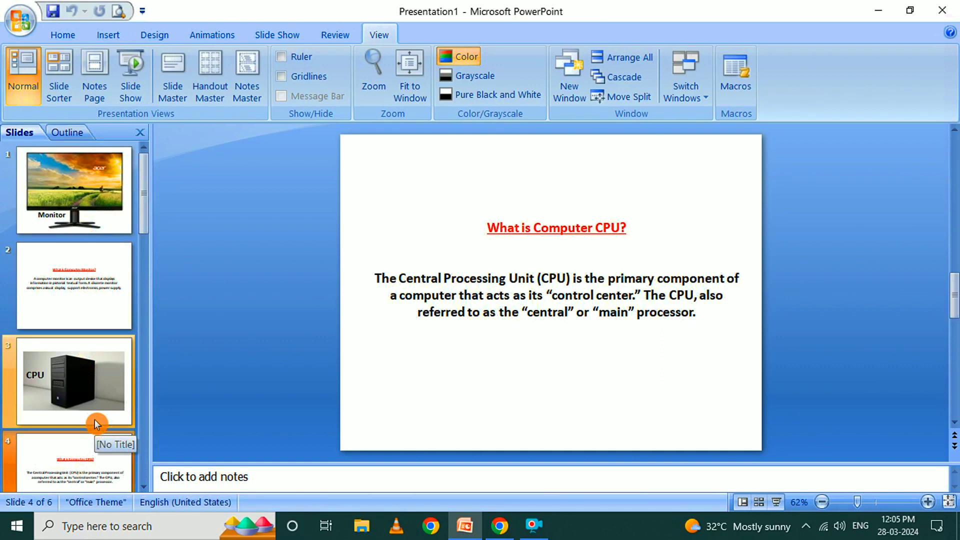
scroll(73, 388, "down", 3)
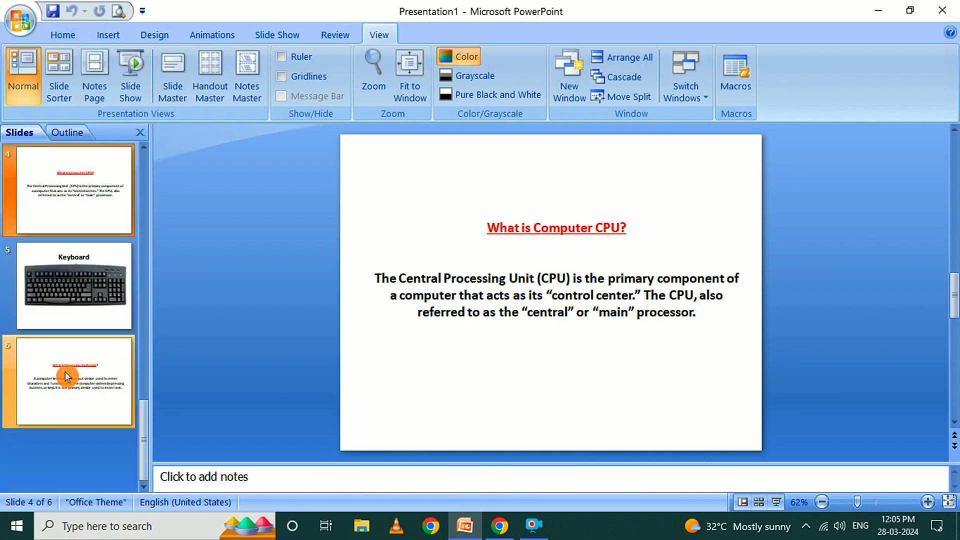
left_click(71, 280)
left_click(81, 215)
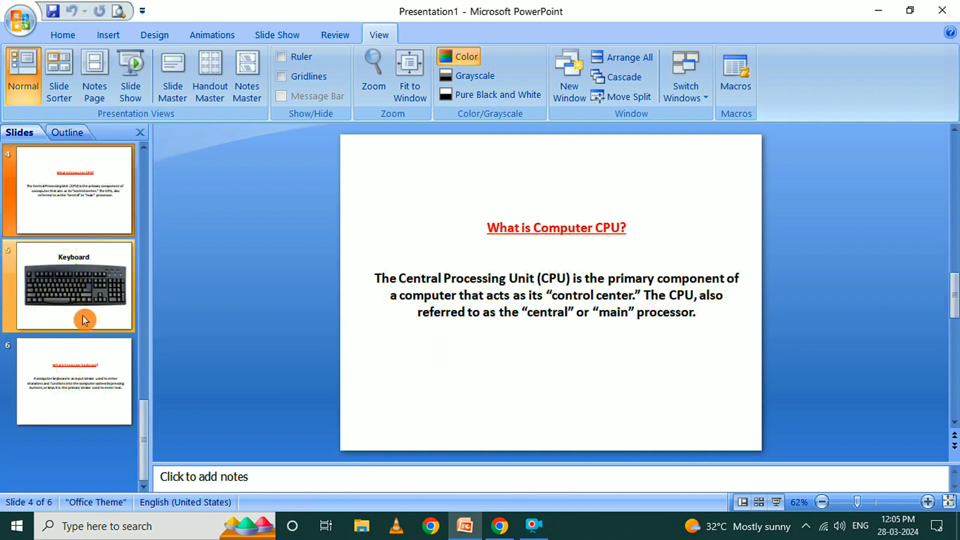
scroll(82, 321, "up", 3)
left_click(79, 223)
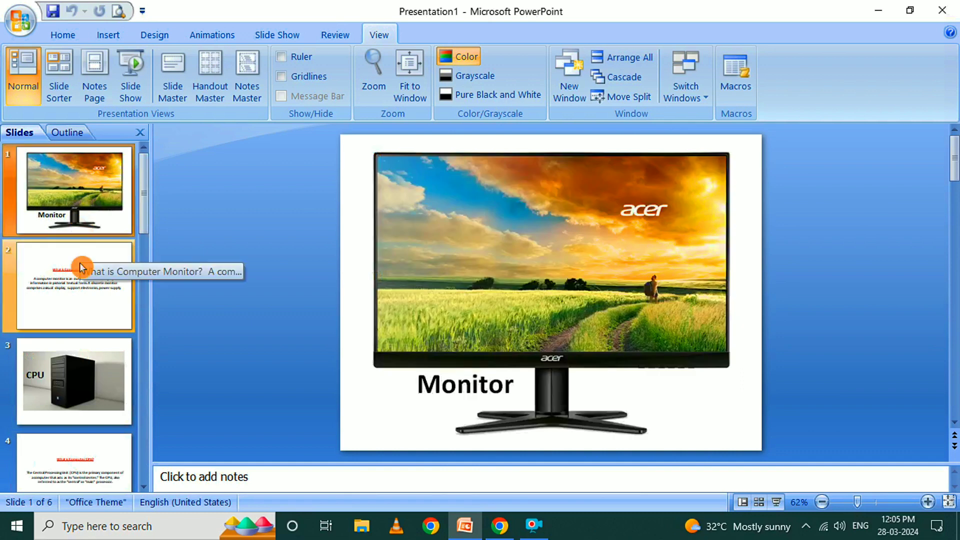
left_click(79, 262)
left_click(84, 364)
left_click(76, 462)
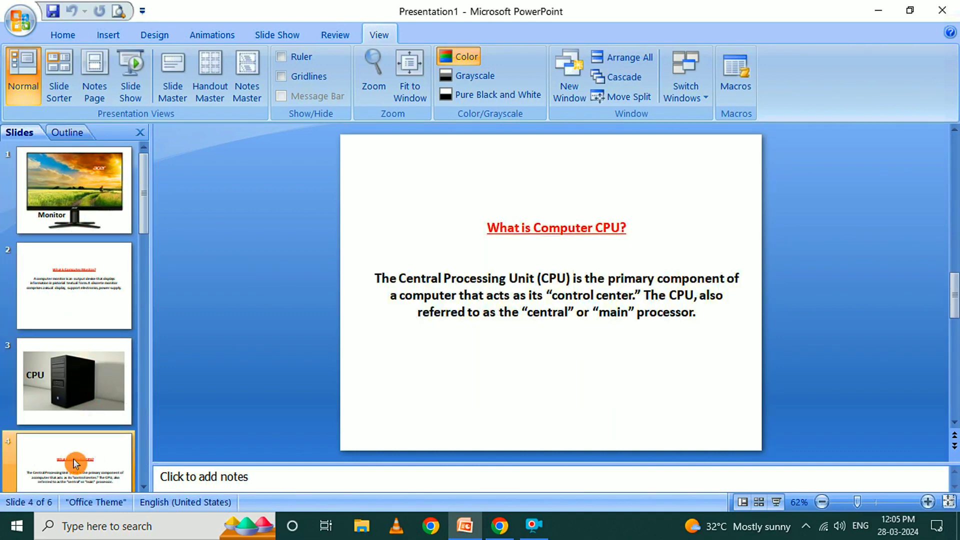
scroll(87, 431, "down", 2)
left_click(81, 391)
left_click(87, 454)
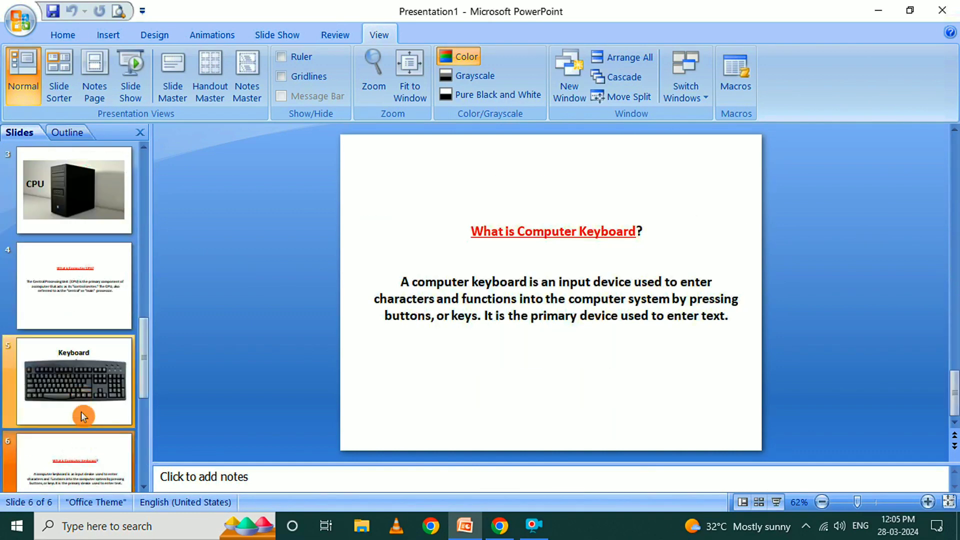
left_click(83, 415)
left_click(78, 290)
left_click(74, 218)
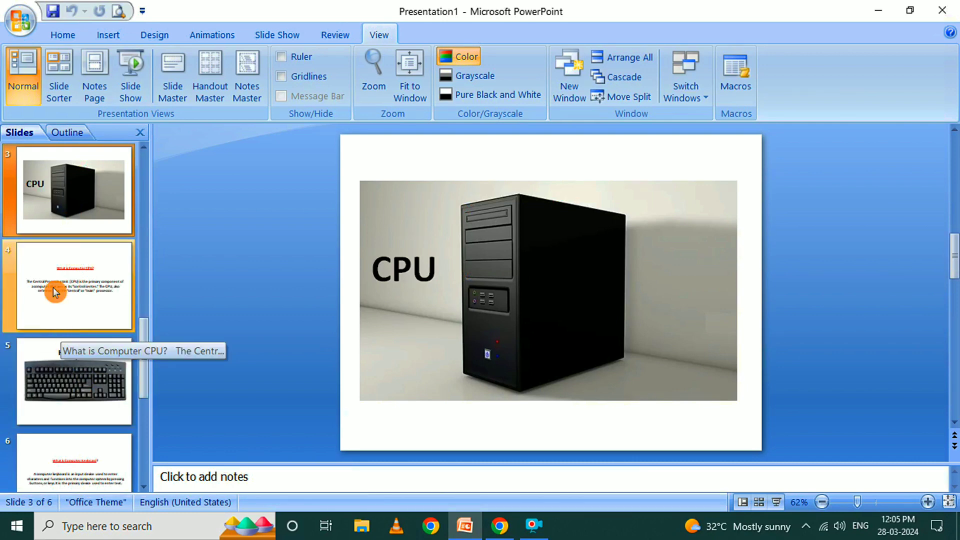
left_click(57, 267)
left_click(67, 219)
left_click(74, 301)
left_click(78, 372)
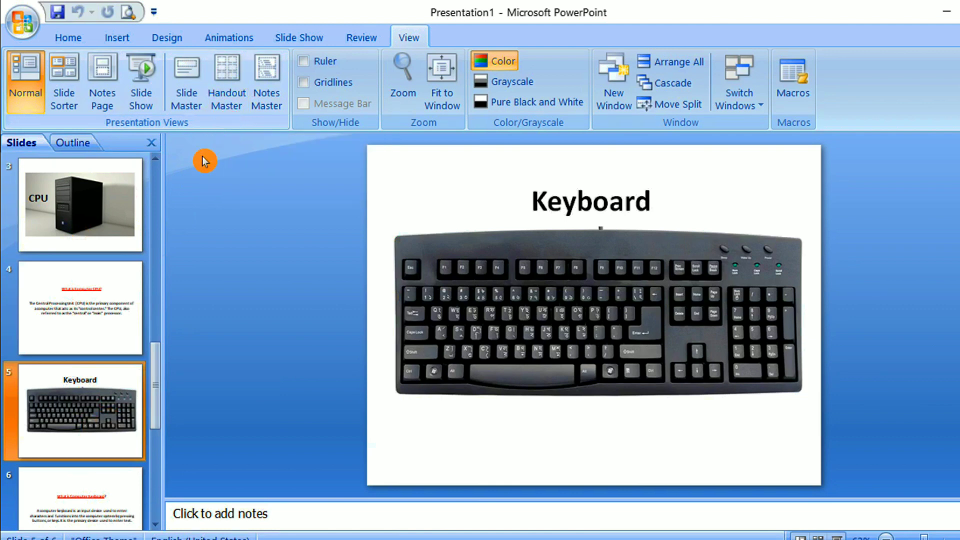
scroll(92, 273, "up", 3)
left_click(92, 273)
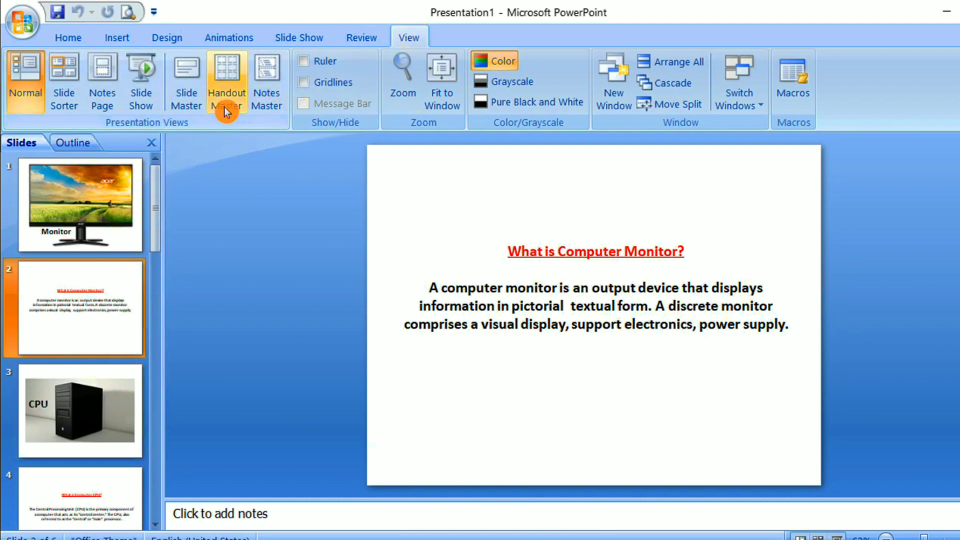
Step: Open the Handout Master view, look at the Notes Master for comparison, and return to the Handout Master
left_click(230, 84)
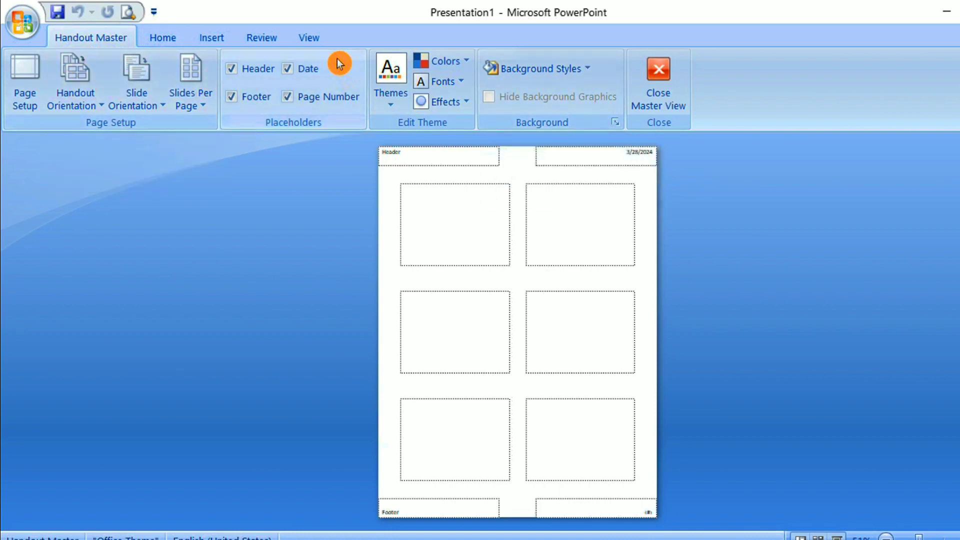
left_click(311, 43)
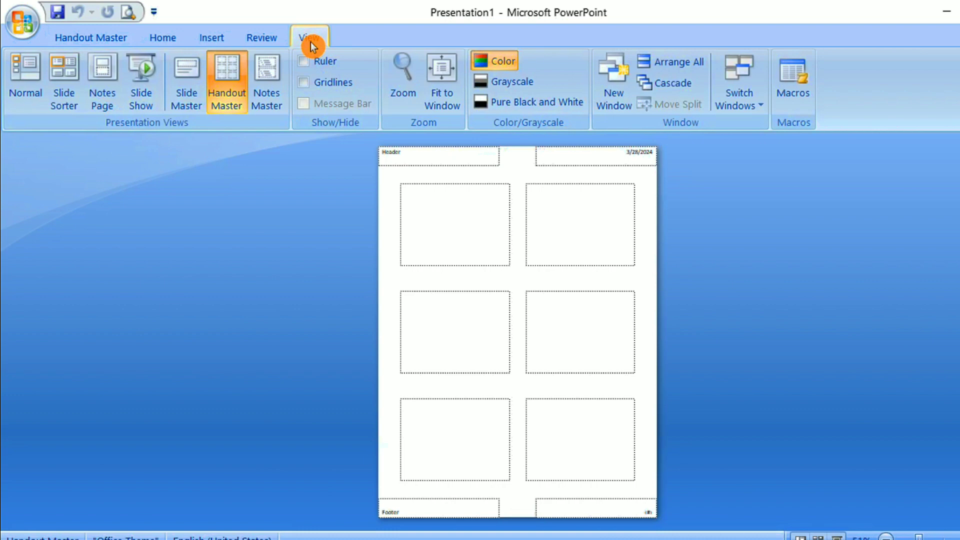
left_click(267, 91)
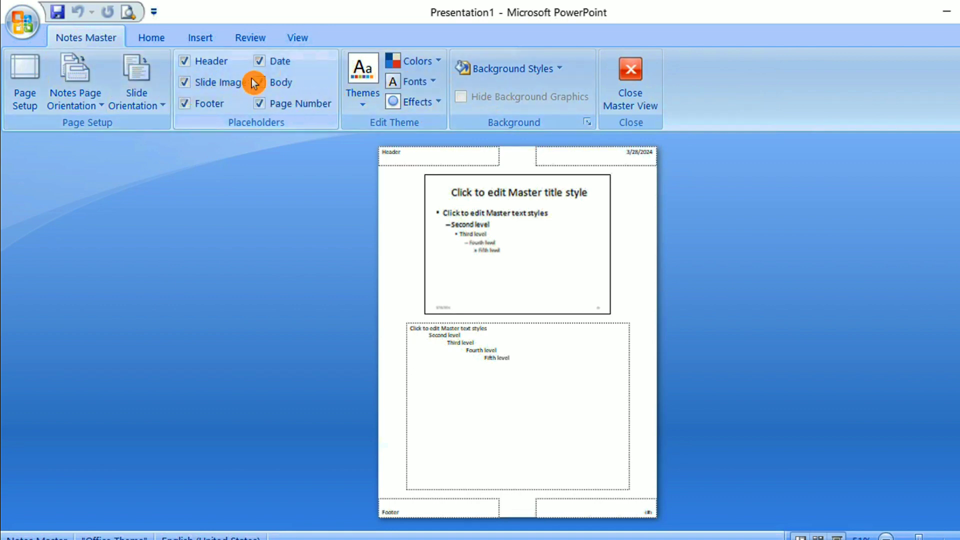
left_click(297, 37)
left_click(225, 99)
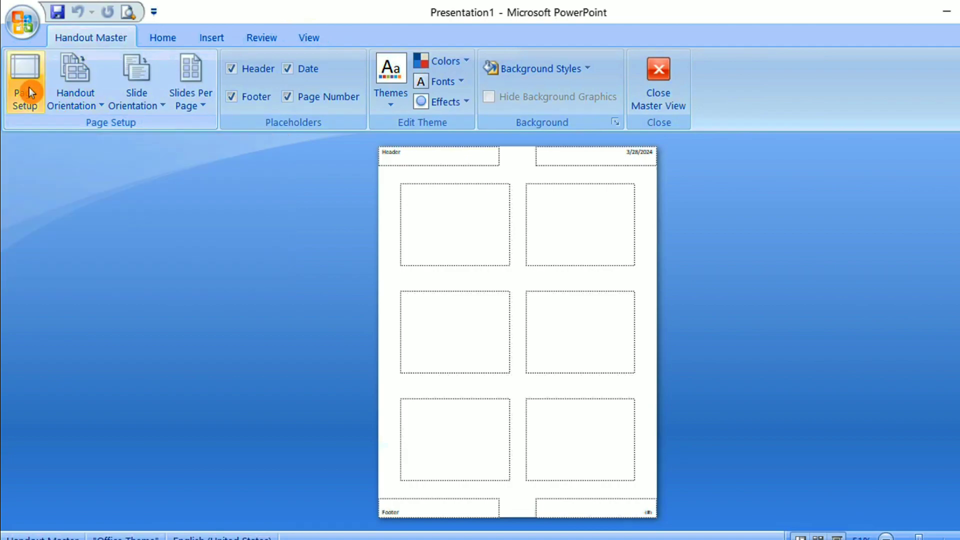
Step: Set the page setup to A4 Paper (210x297 mm) with the slides in portrait orientation
left_click(28, 87)
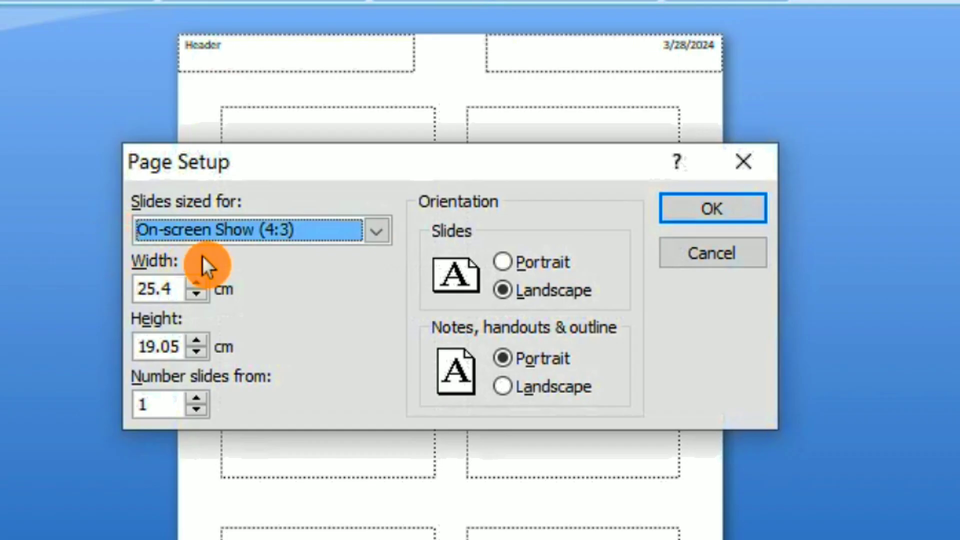
left_click(376, 234)
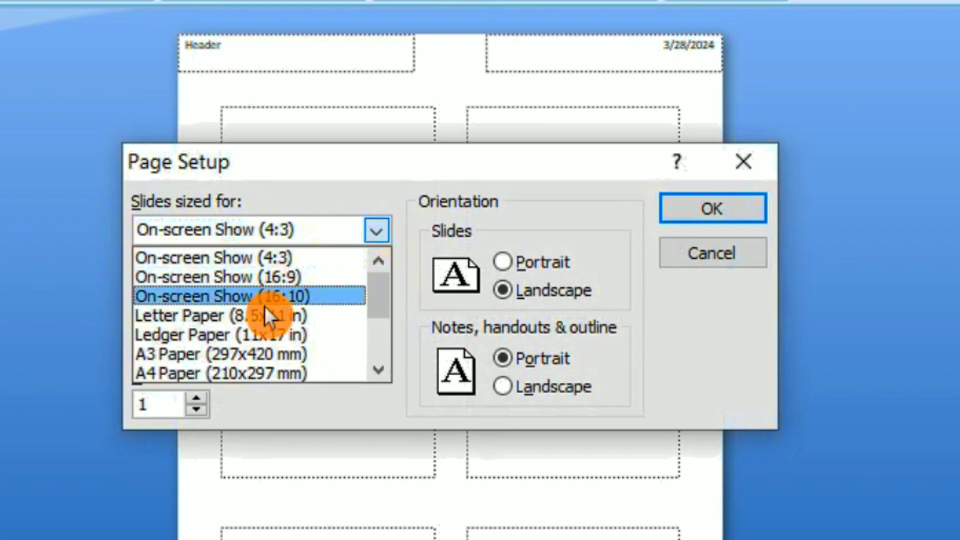
left_click(196, 370)
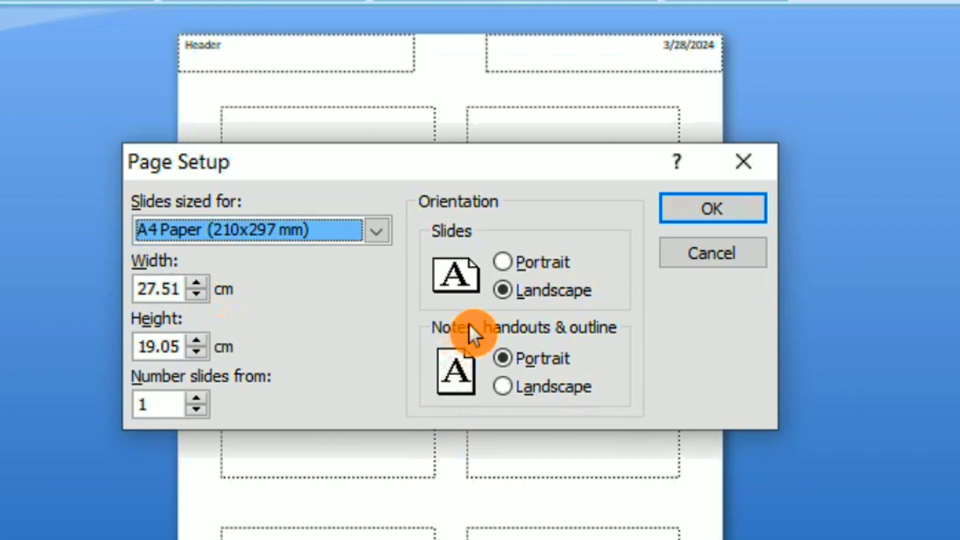
left_click(502, 262)
left_click(502, 298)
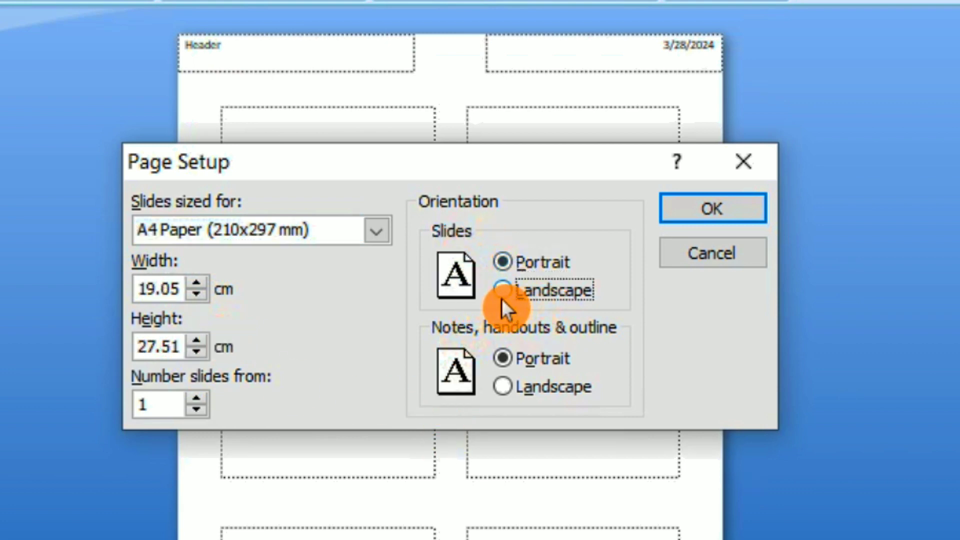
left_click(505, 264)
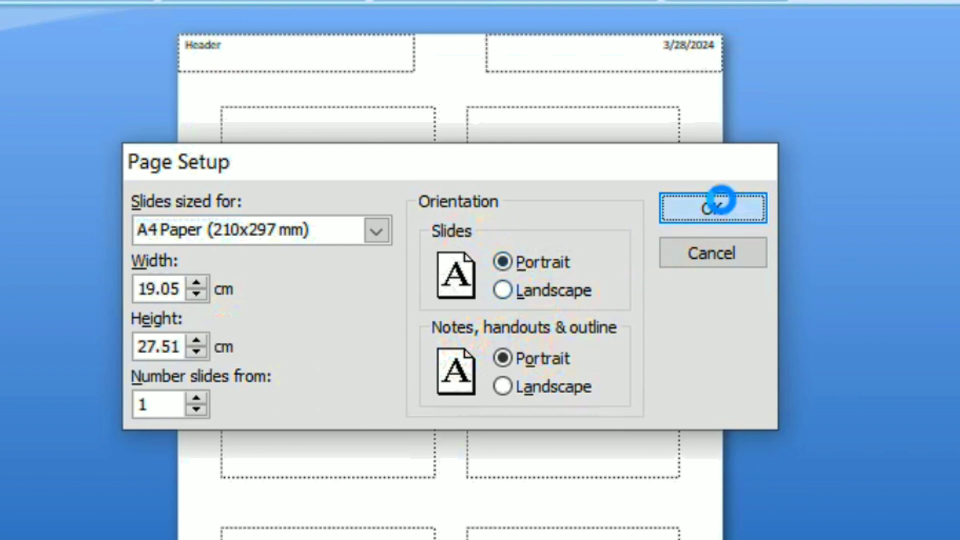
left_click(718, 201)
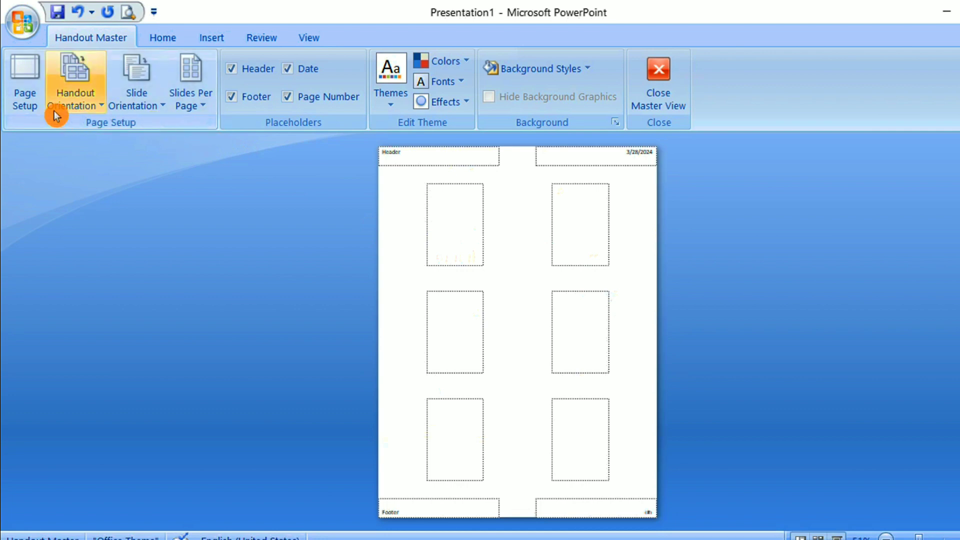
Step: Change the page orientation to landscape for both the slides and the notes, handouts and outline
left_click(31, 107)
left_click(543, 276)
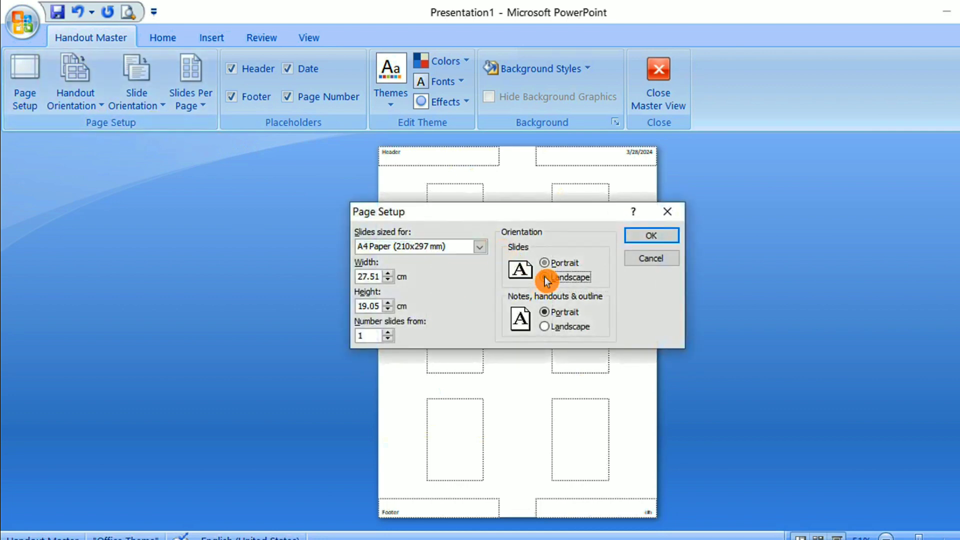
left_click(545, 327)
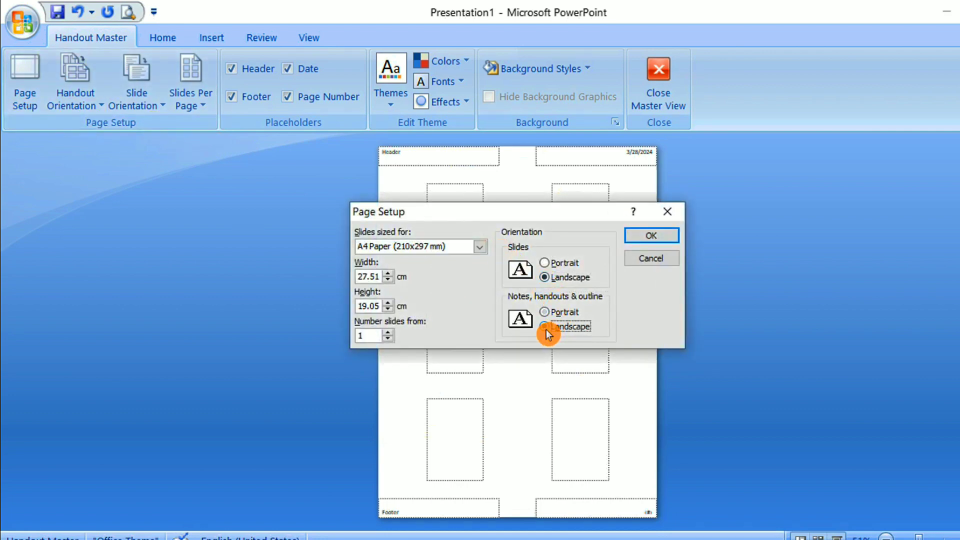
left_click(653, 238)
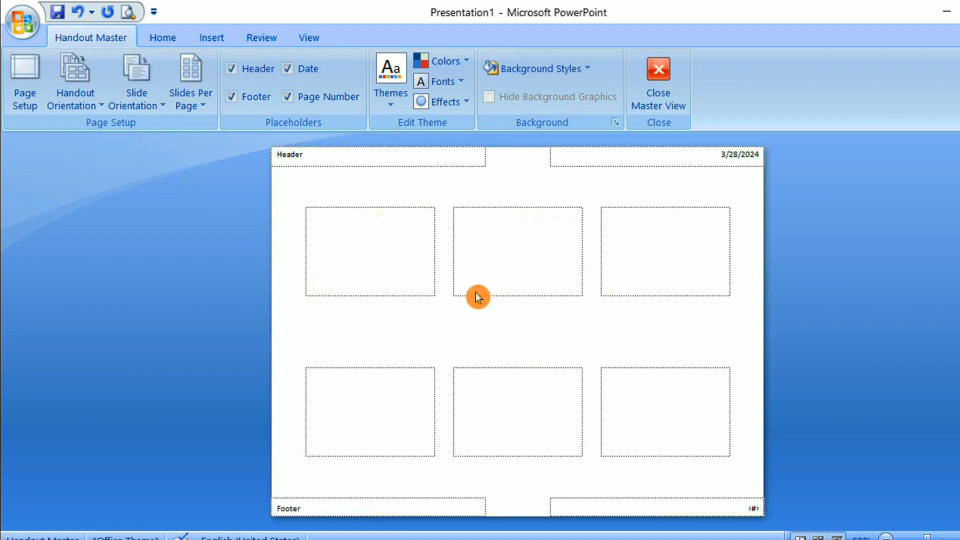
Step: Check the page setup settings and switch the handout orientation to portrait and back to landscape
left_click(27, 104)
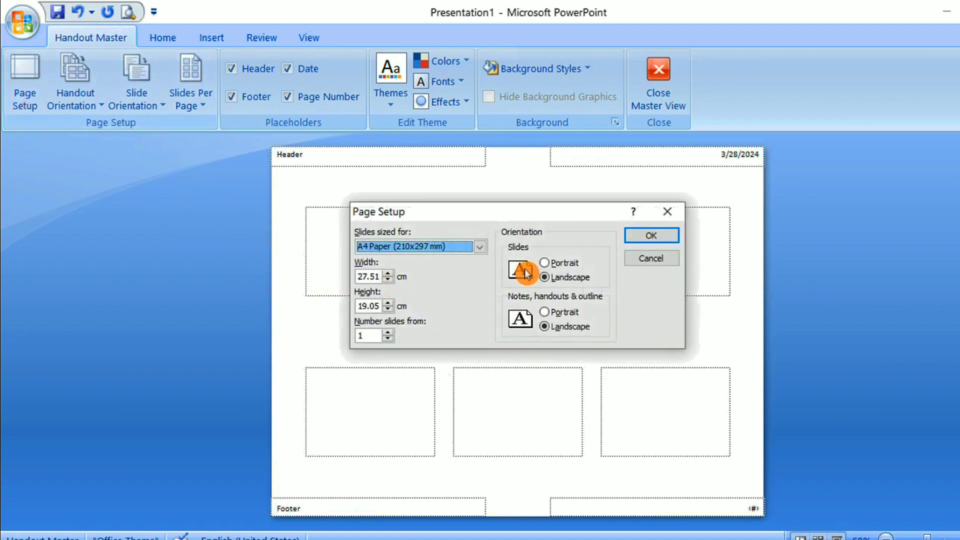
left_click(647, 235)
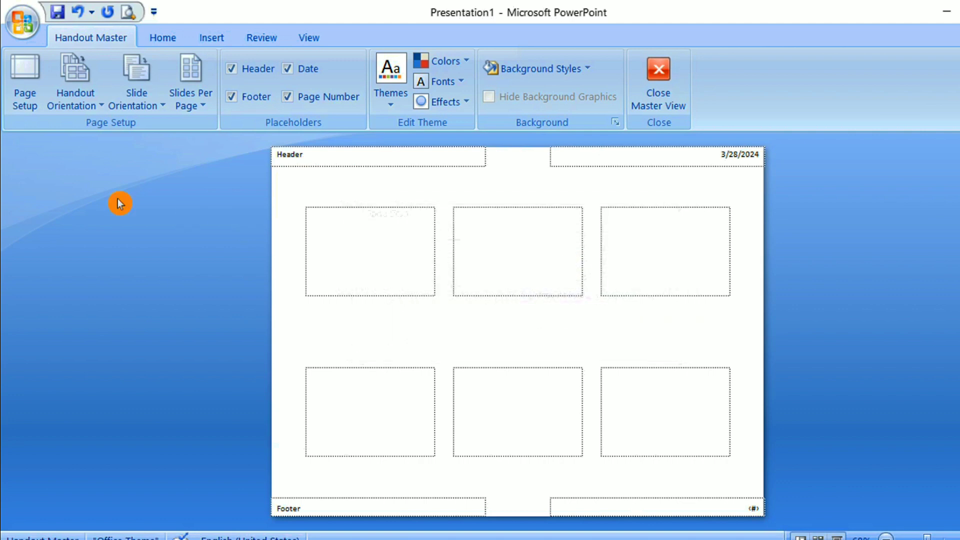
left_click(76, 108)
left_click(84, 134)
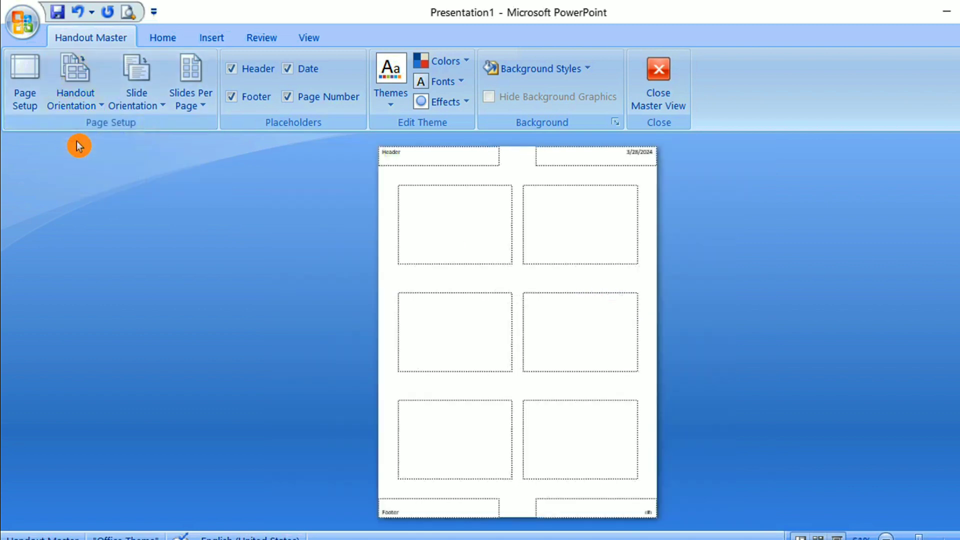
left_click(69, 106)
left_click(81, 164)
left_click(72, 109)
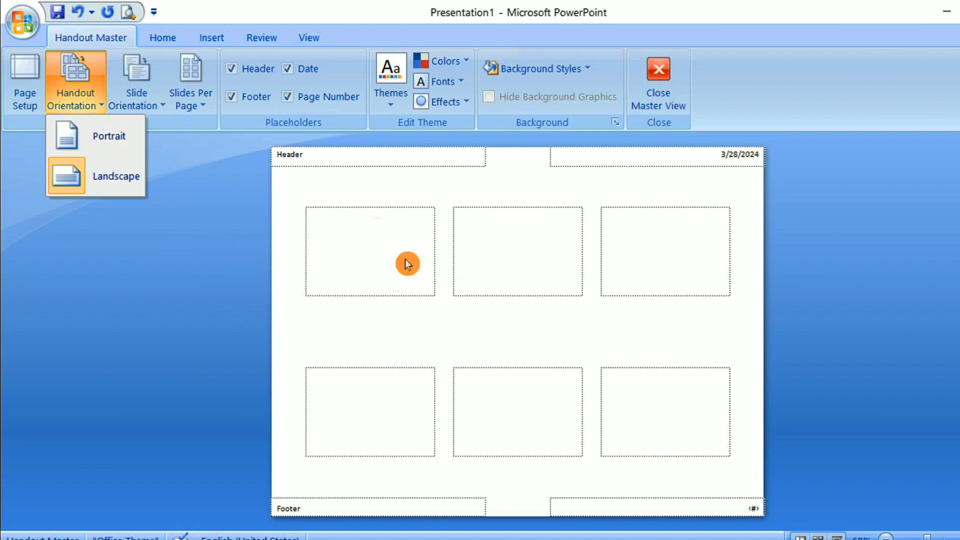
left_click(240, 247)
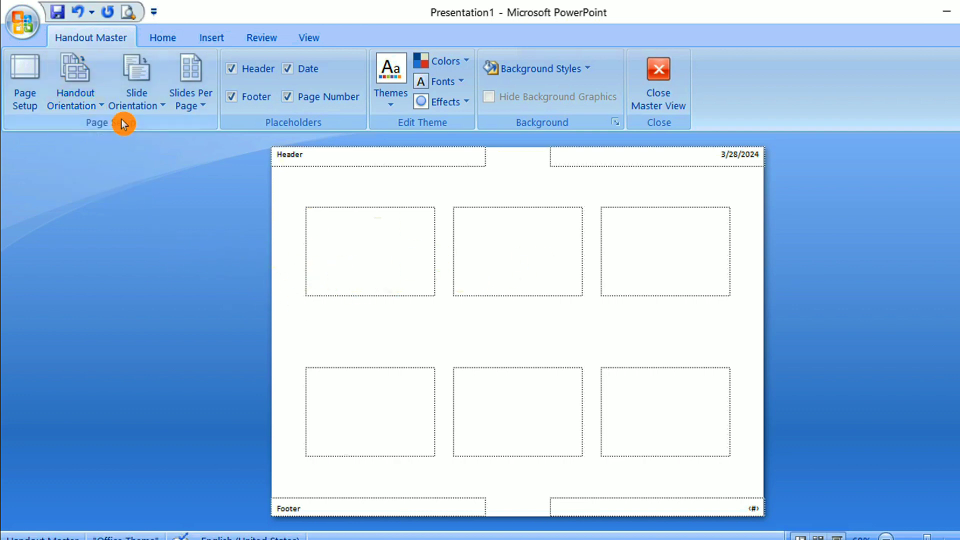
Step: Switch the slide orientation on the handout to portrait and back to landscape
left_click(139, 106)
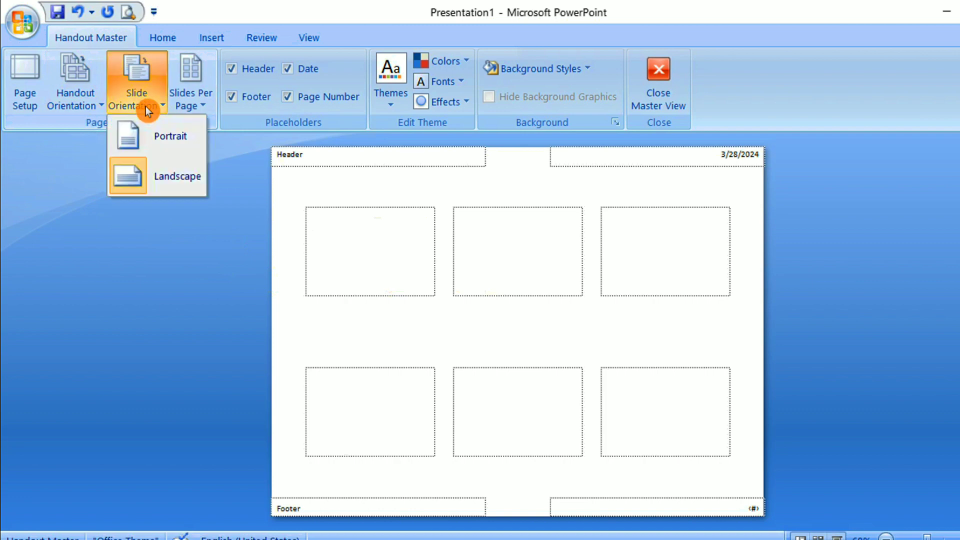
left_click(156, 142)
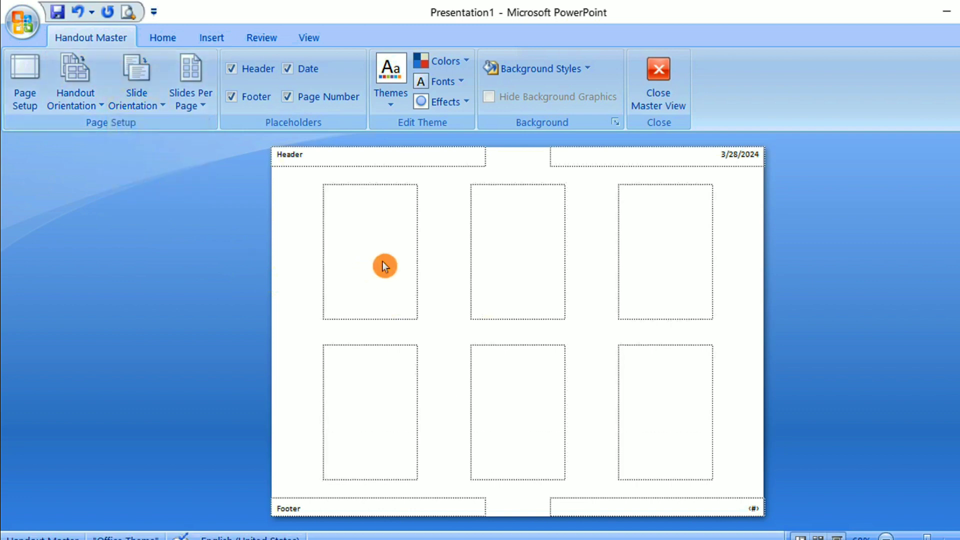
left_click(125, 105)
left_click(125, 179)
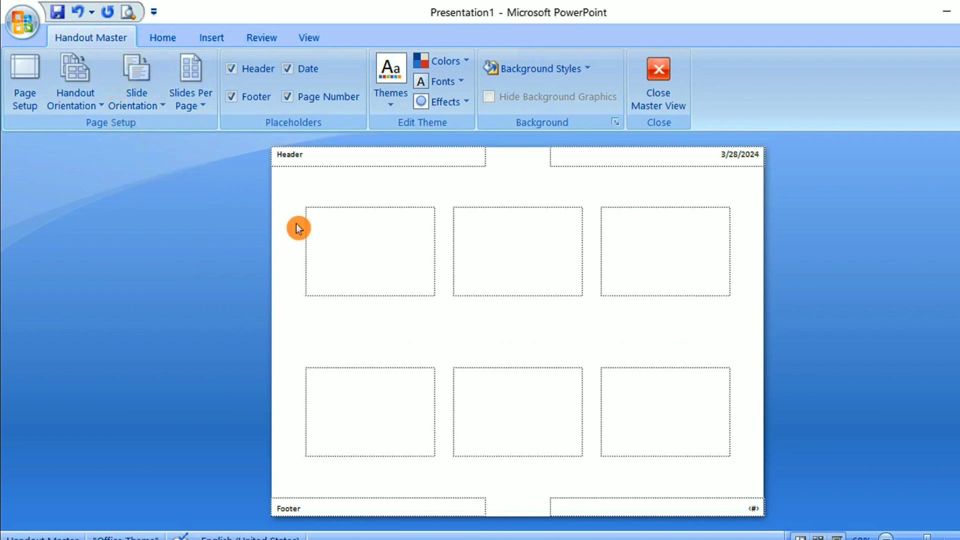
Step: Try the 9 Slides layout and the Slide Outline layout for the handout page
left_click(188, 109)
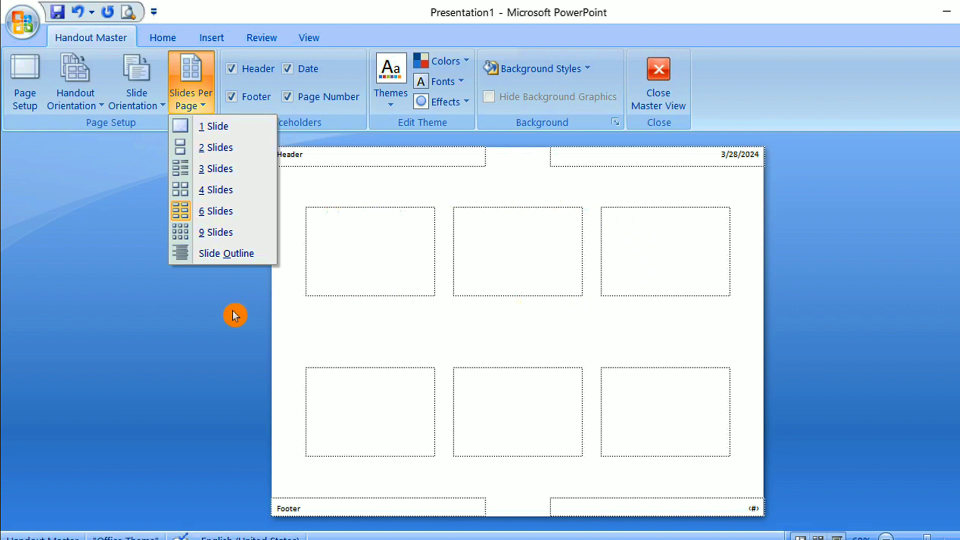
left_click(195, 233)
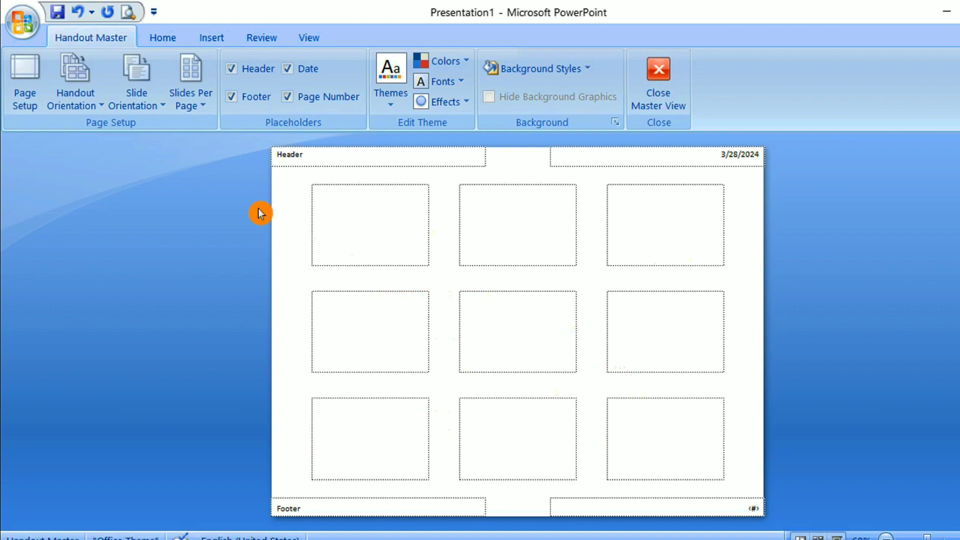
left_click(191, 106)
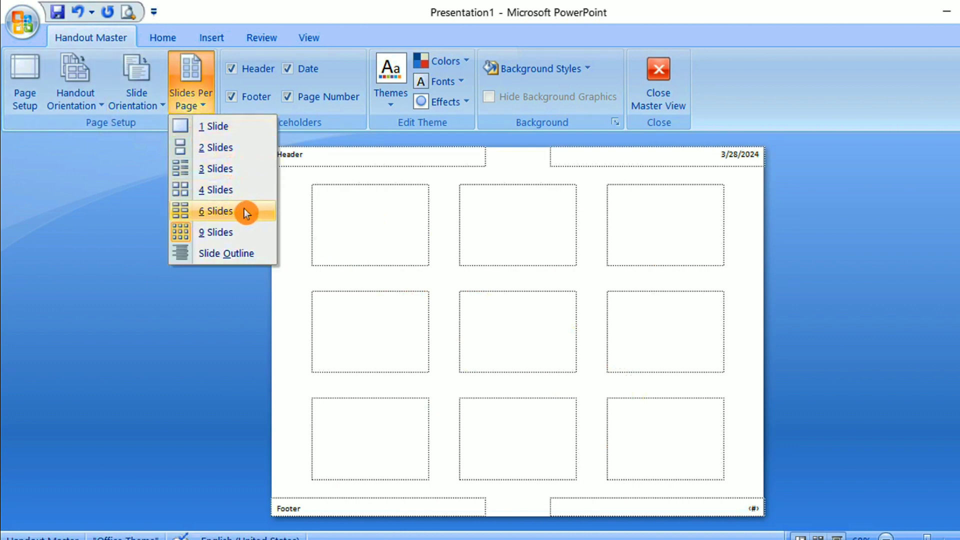
left_click(228, 252)
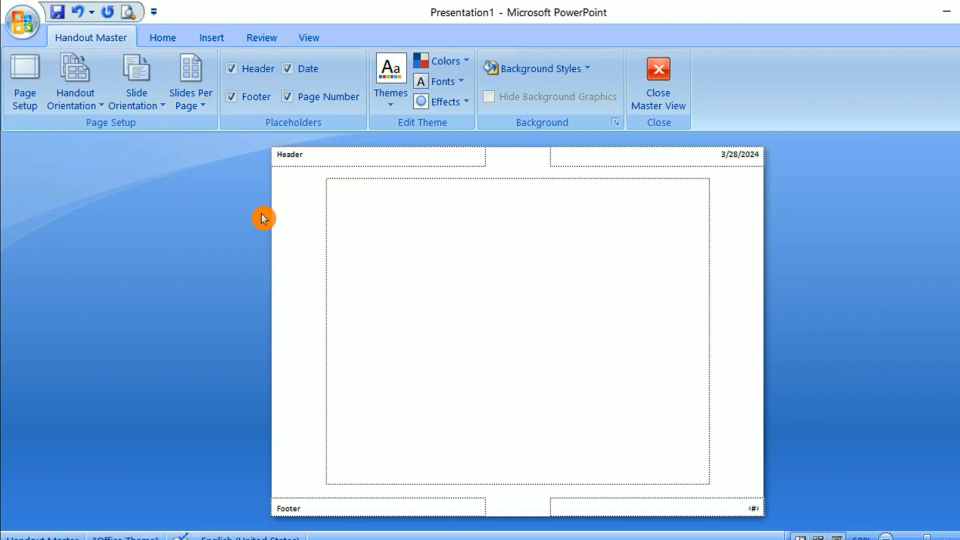
Step: Set the handout layout to 9 slides per page
left_click(130, 107)
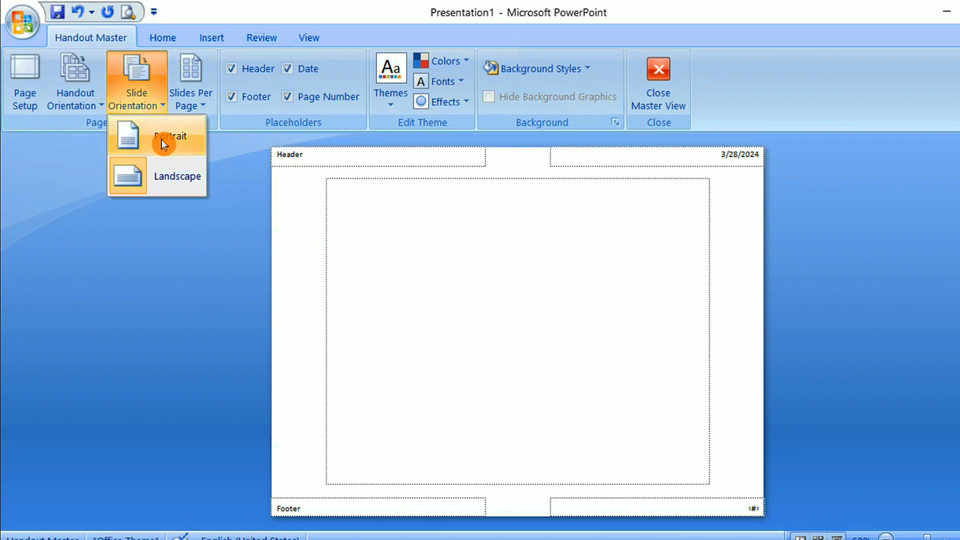
left_click(133, 87)
left_click(201, 105)
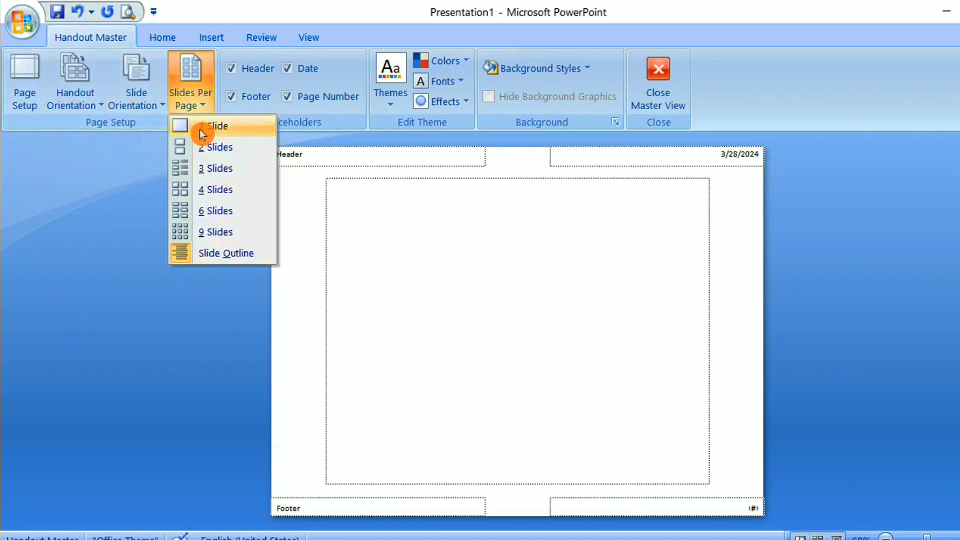
left_click(203, 234)
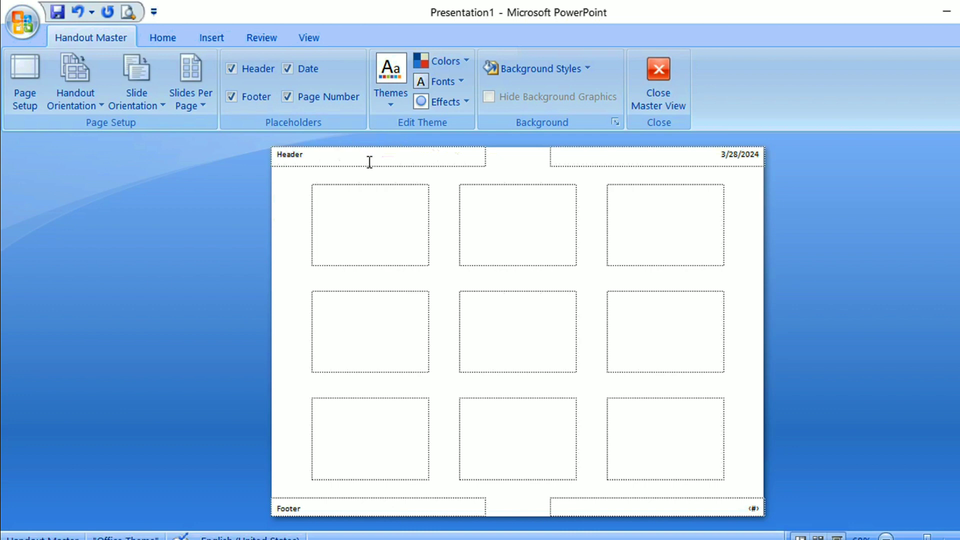
Step: Replace the text of the handout's header placeholder with "fdsfsdsfdsf"
left_click(328, 158)
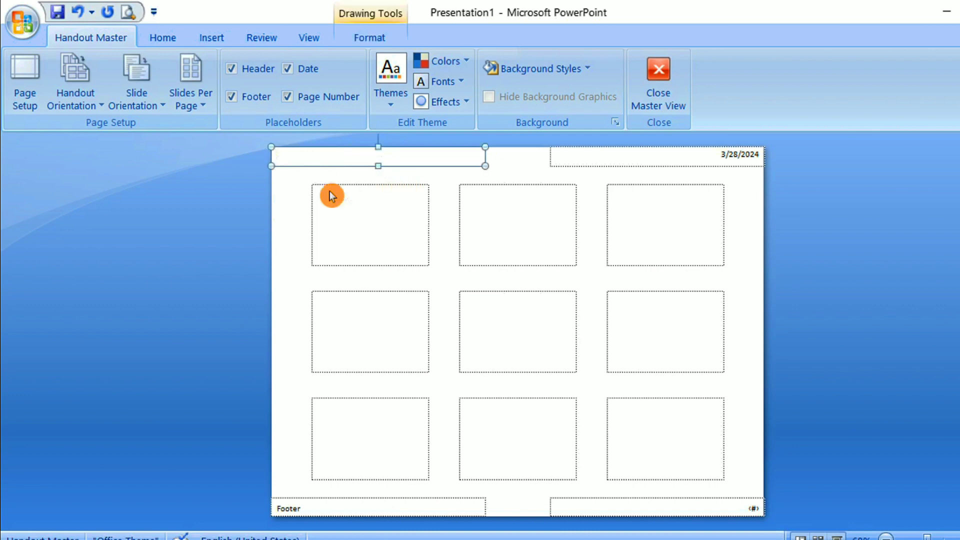
type("fdsfsdsfdsf")
left_click(263, 215)
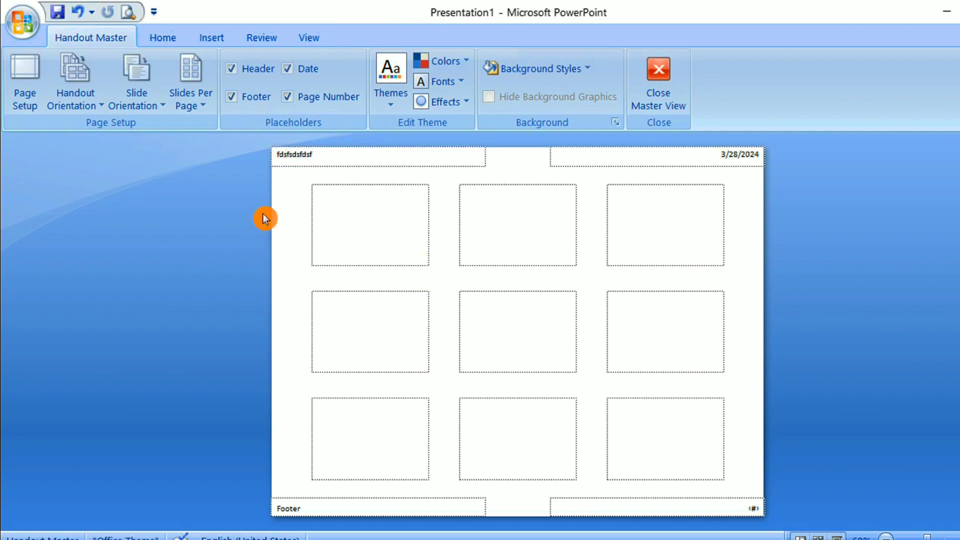
Step: Remove the header, date, footer and page number placeholders from the handout master
left_click(235, 72)
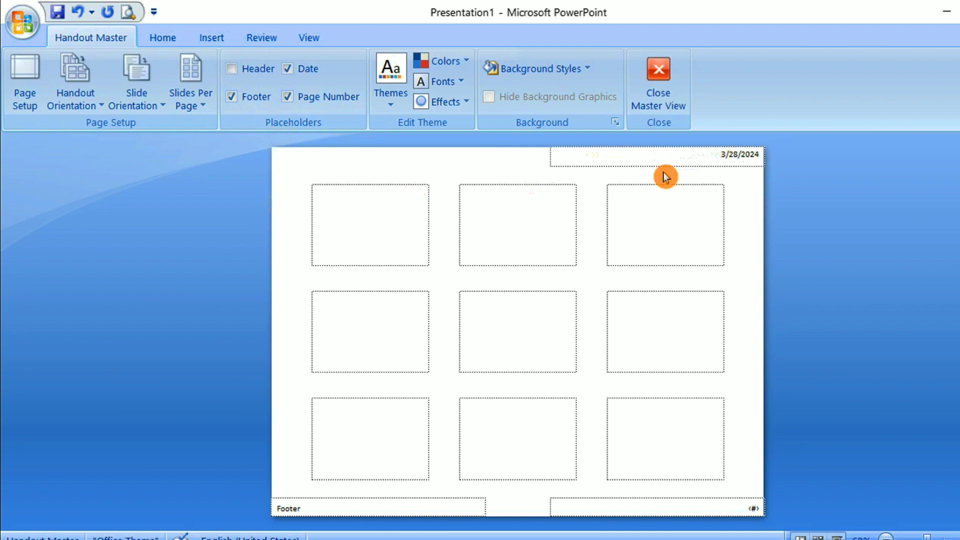
left_click(289, 72)
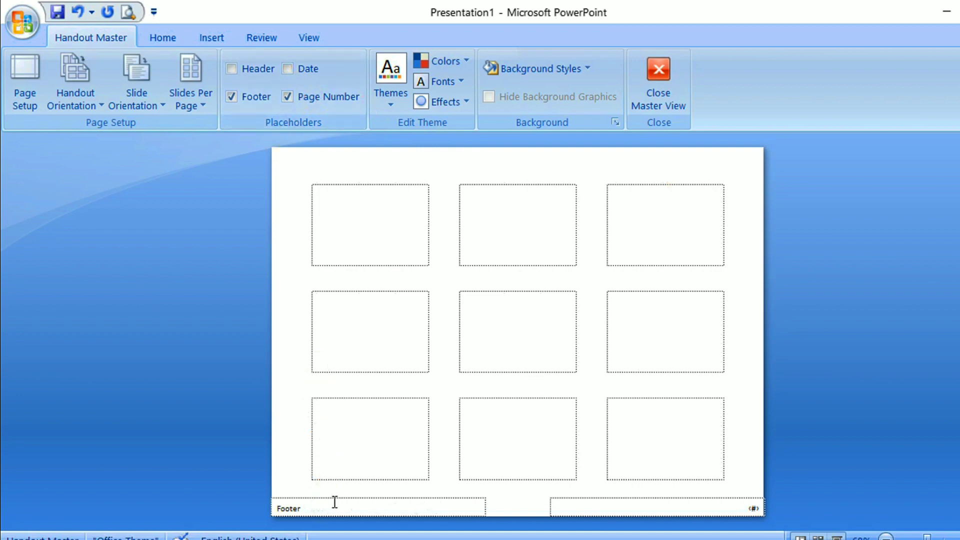
left_click(231, 99)
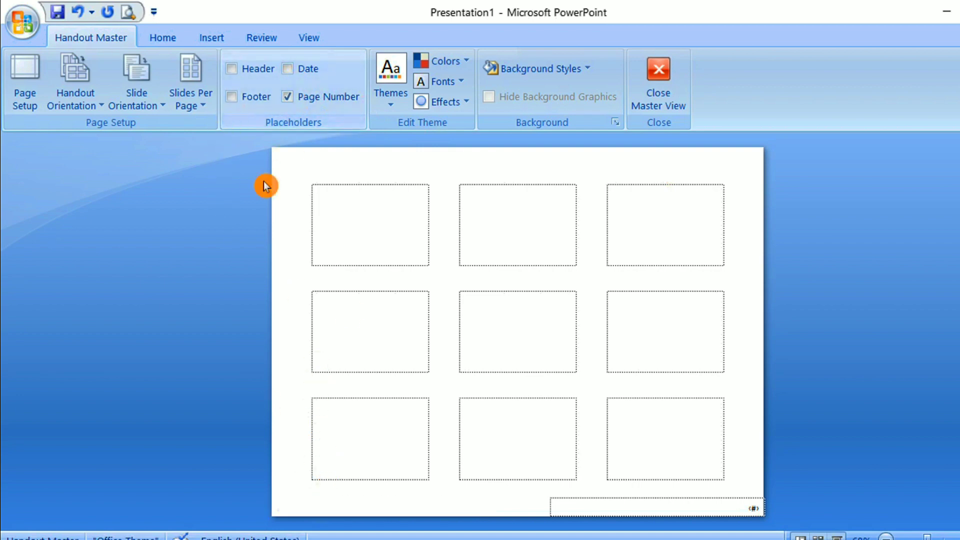
left_click(592, 510)
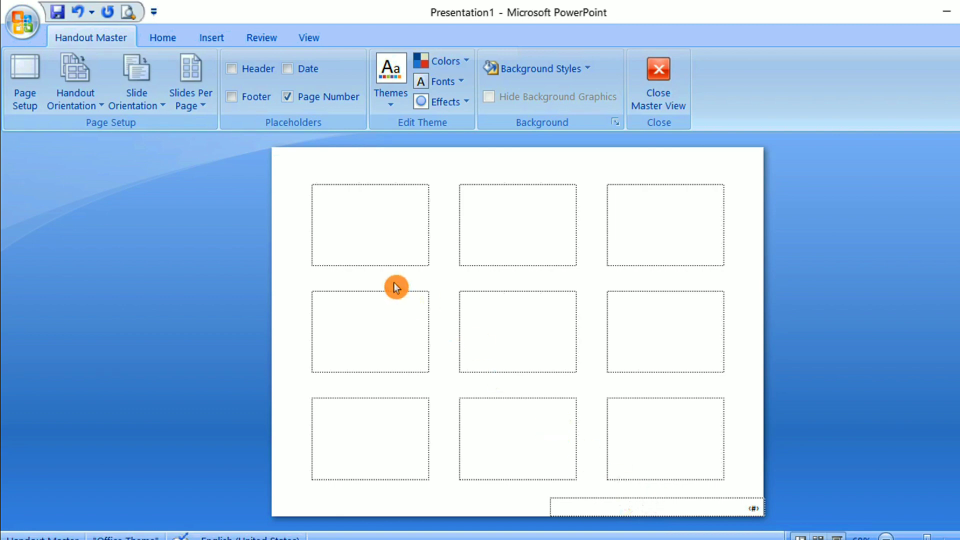
left_click(288, 99)
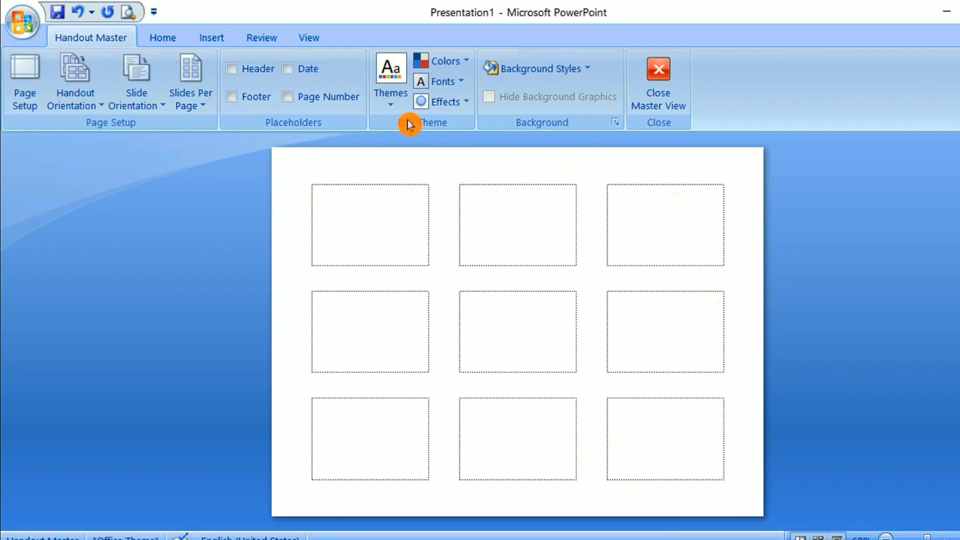
Step: Look over the available themes and apply the Equity theme colors to the handout master
left_click(388, 106)
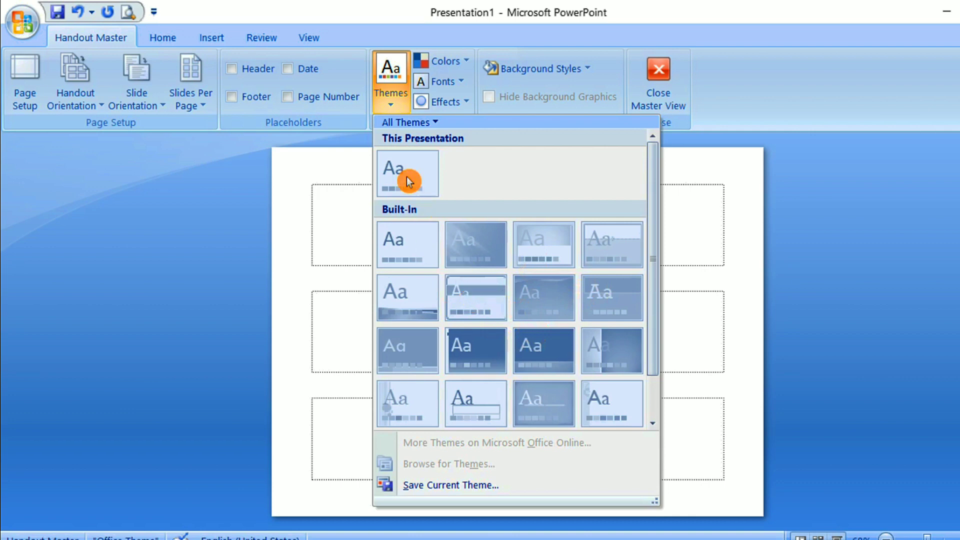
left_click(402, 105)
left_click(449, 65)
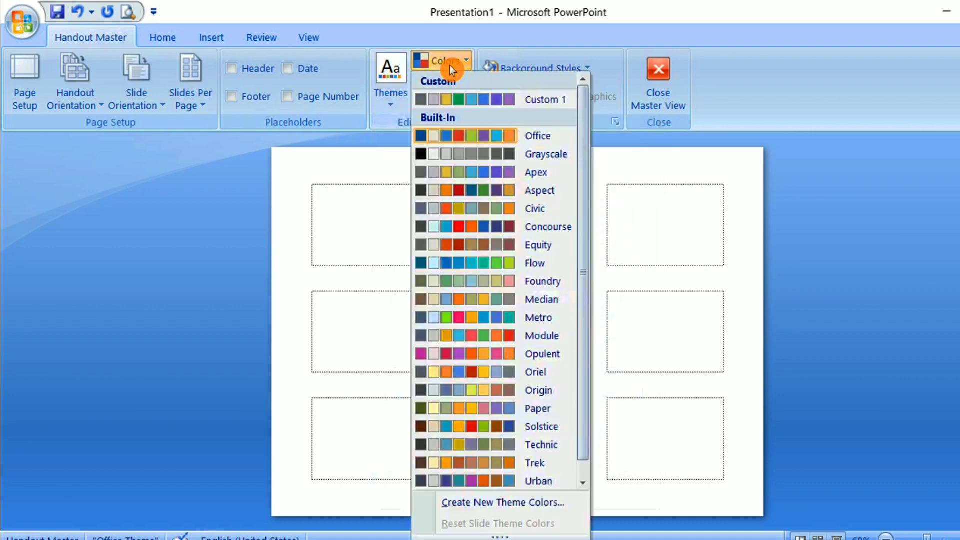
left_click(474, 245)
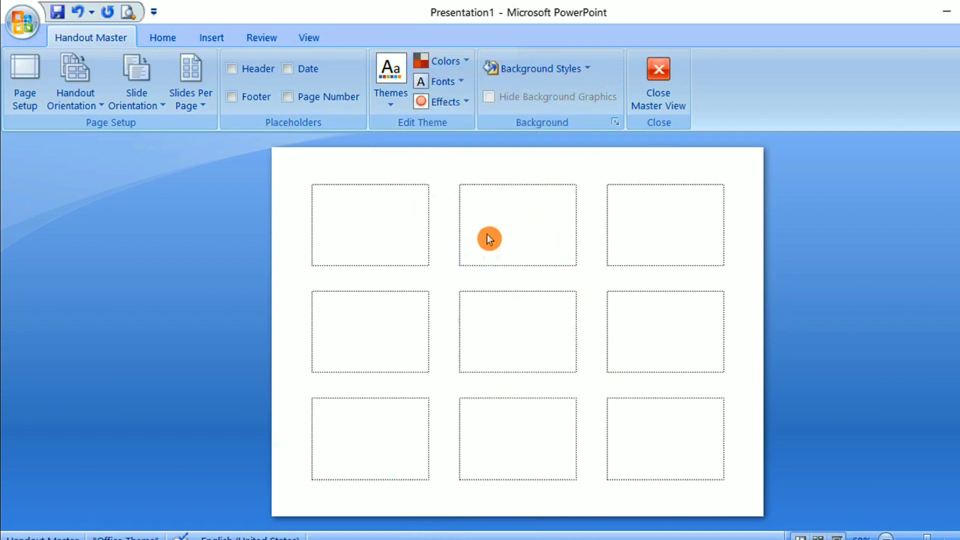
Step: Look at the built-in theme fonts and theme effects available for the handout master
left_click(457, 85)
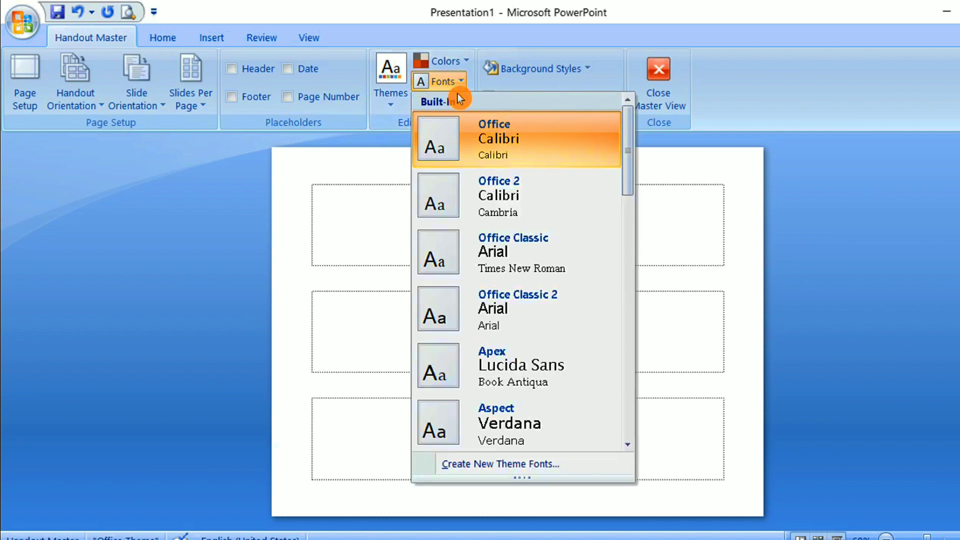
left_click(178, 200)
left_click(438, 103)
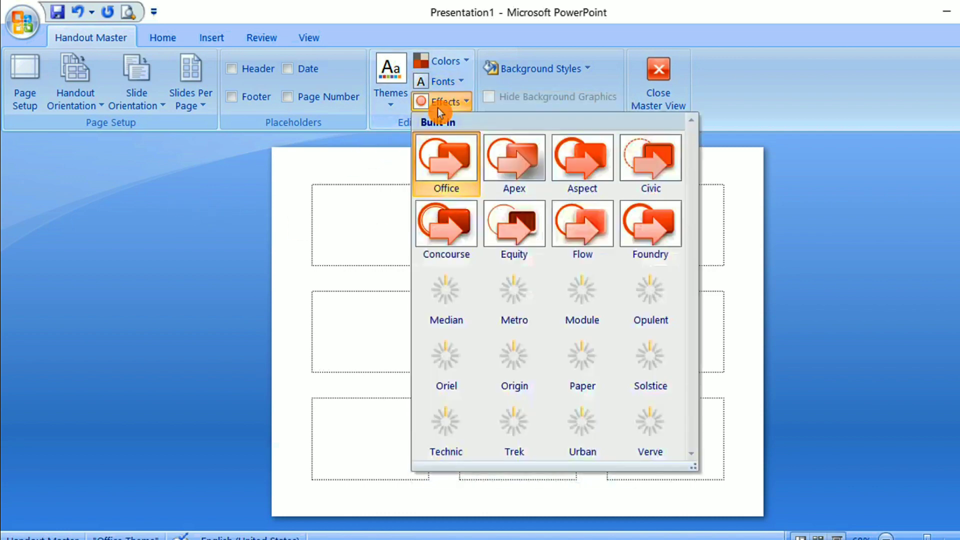
left_click(263, 224)
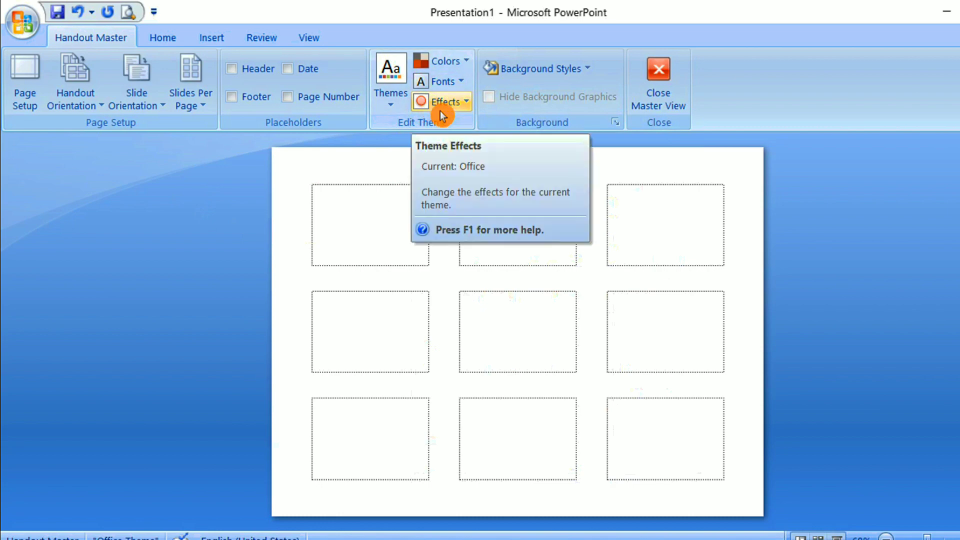
Step: Try the solid dark grey background style on the handout master and view the Format Background fill options
left_click(580, 70)
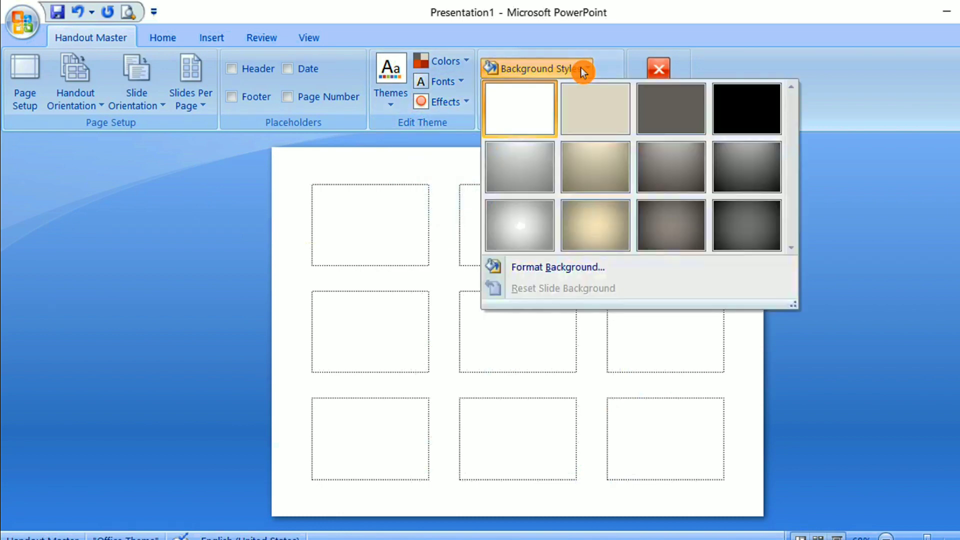
left_click(674, 120)
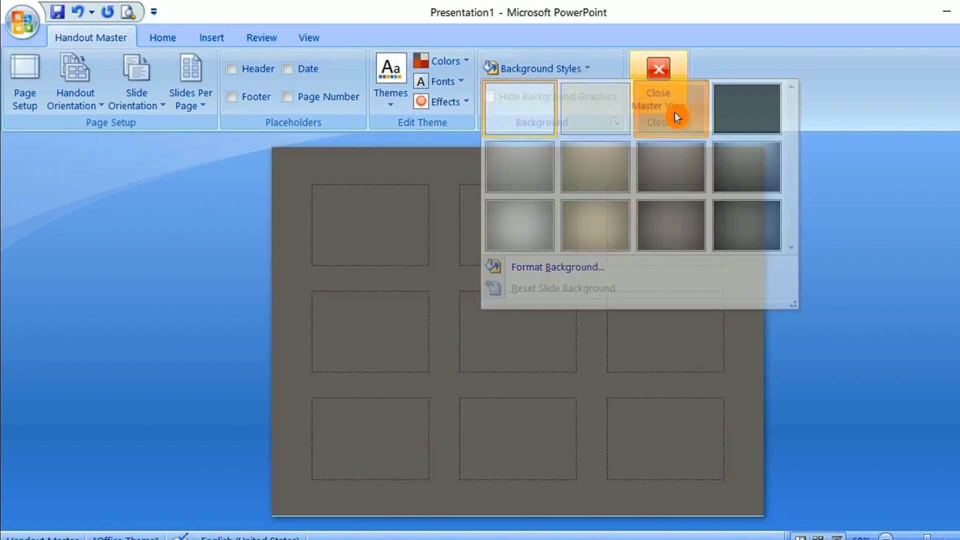
left_click(576, 75)
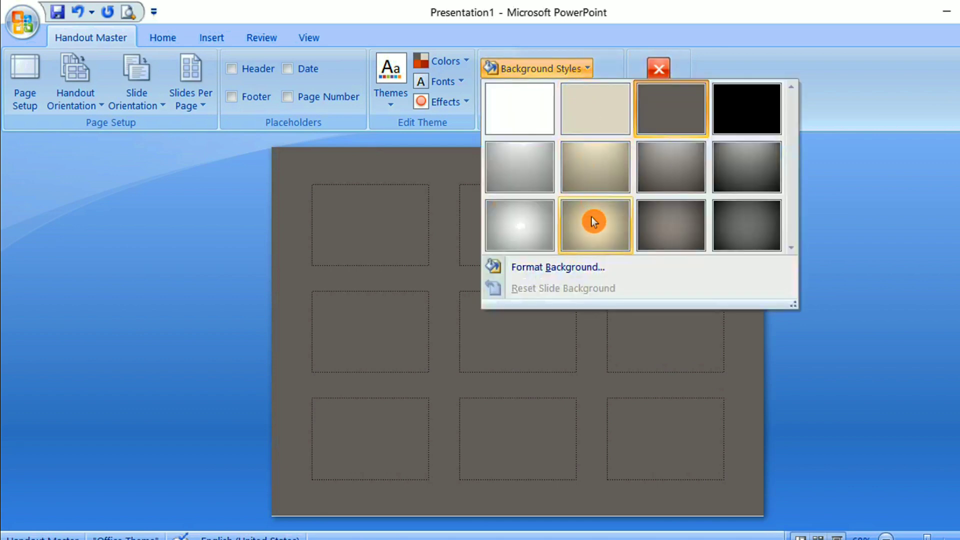
left_click(550, 266)
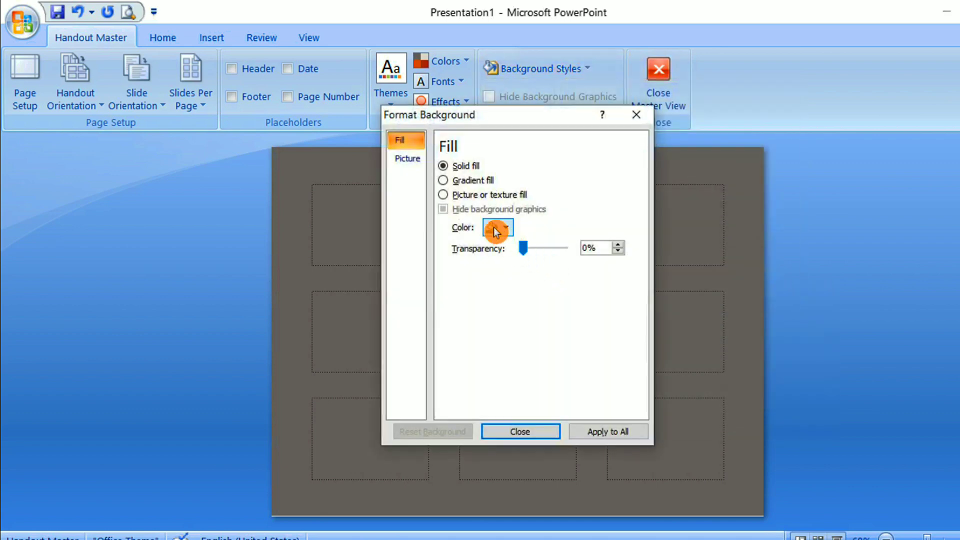
left_click(534, 433)
Step: Apply the beige linear gradient background style to the handout master
left_click(540, 72)
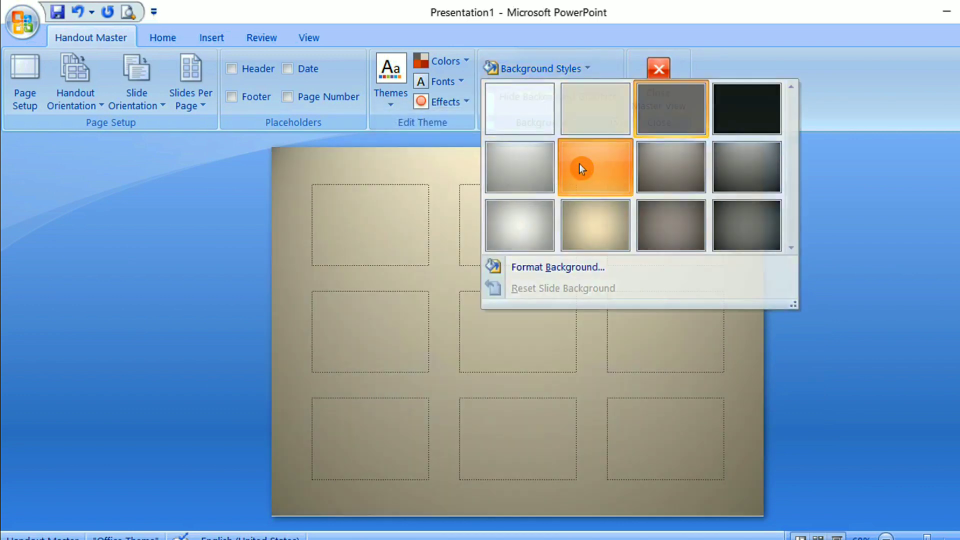
left_click(578, 164)
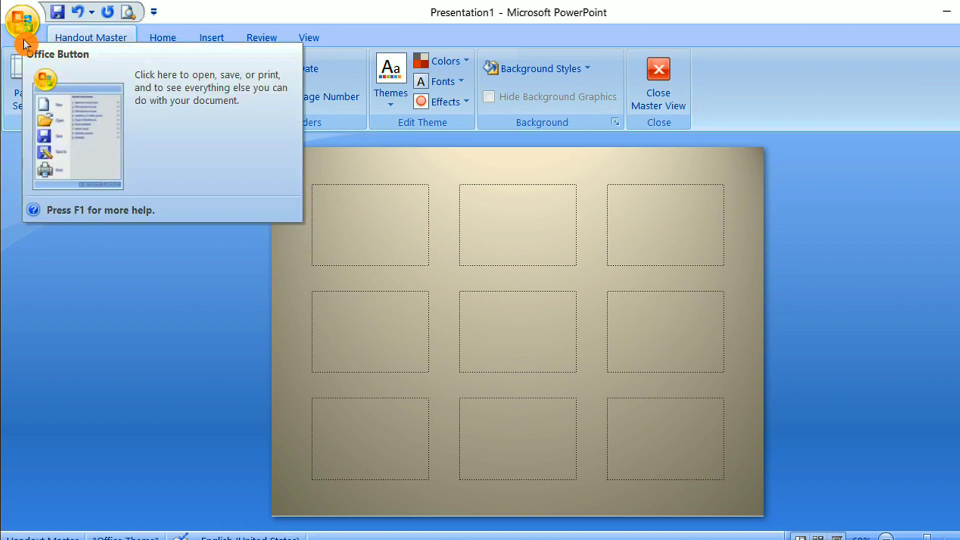
Step: Open the print preview of the presentation and look through its first slide pages
left_click(20, 21)
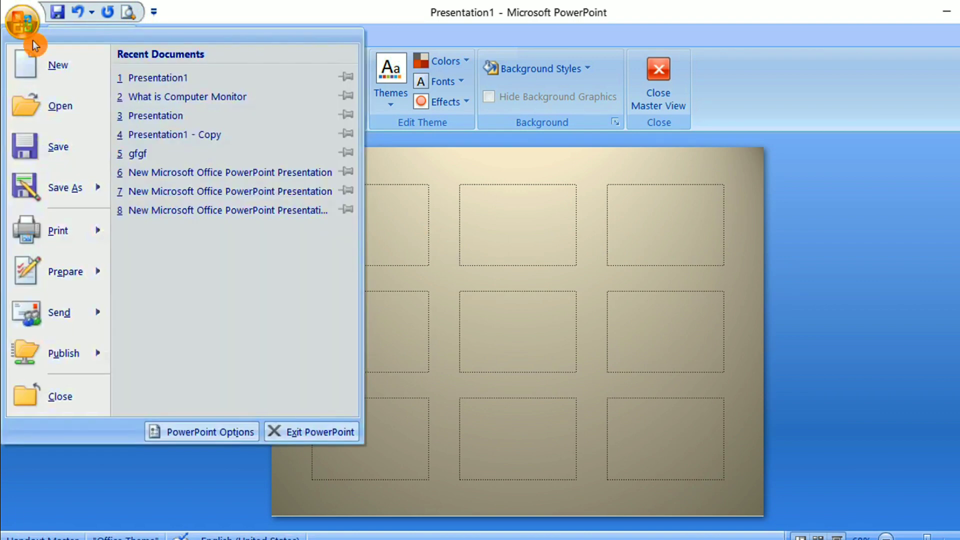
mouse_move(32, 232)
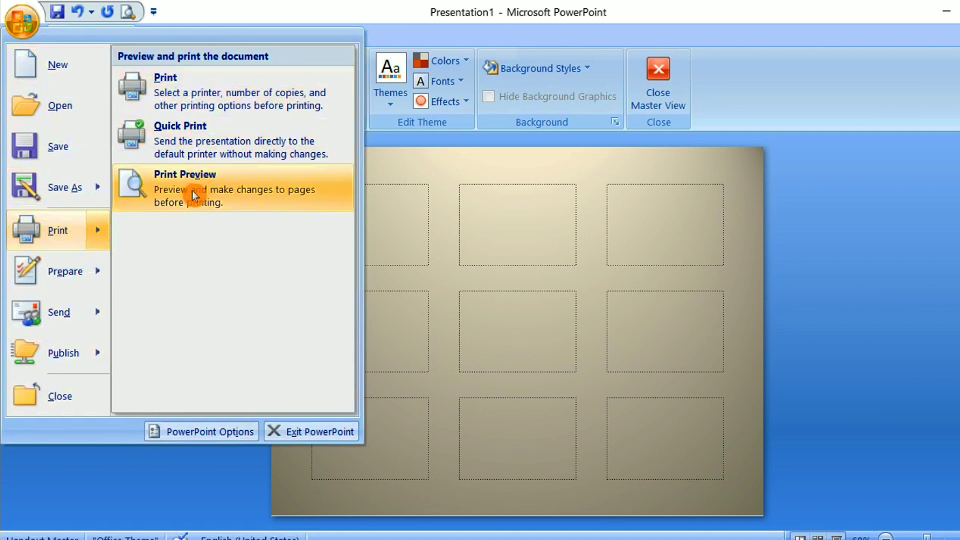
left_click(204, 193)
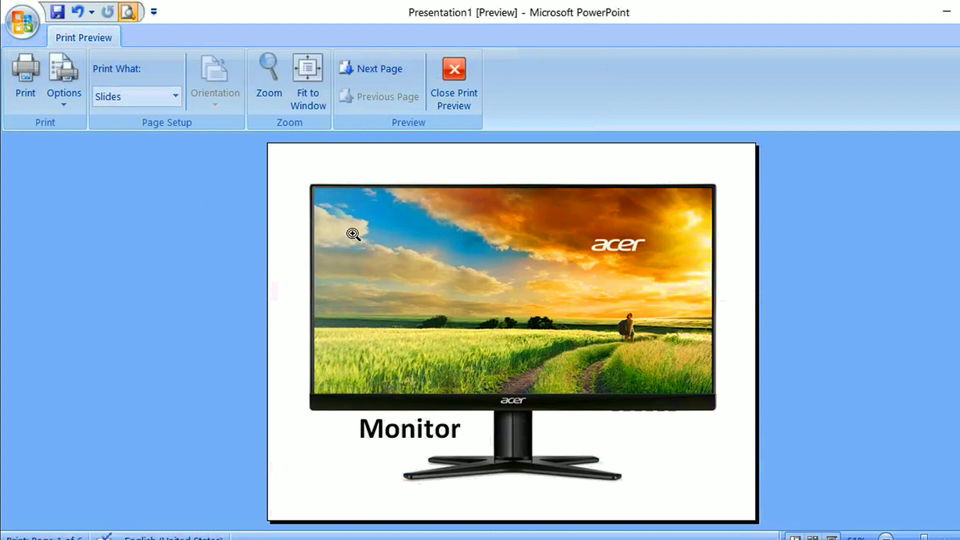
scroll(472, 372, "down", 1)
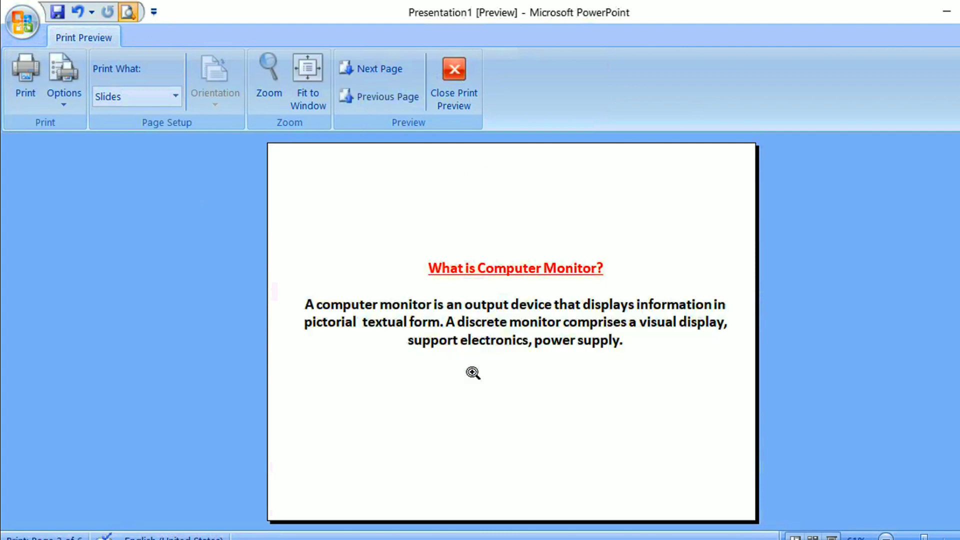
scroll(472, 373, "up", 1)
scroll(473, 373, "down", 1)
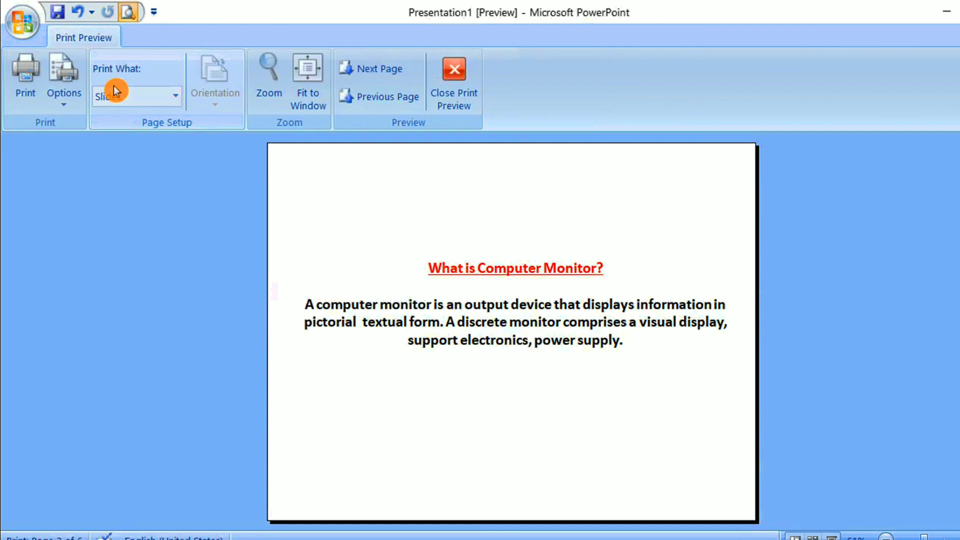
Step: Set the print preview to Handouts (6 Slides Per Page) and open the page orientation choices
left_click(177, 97)
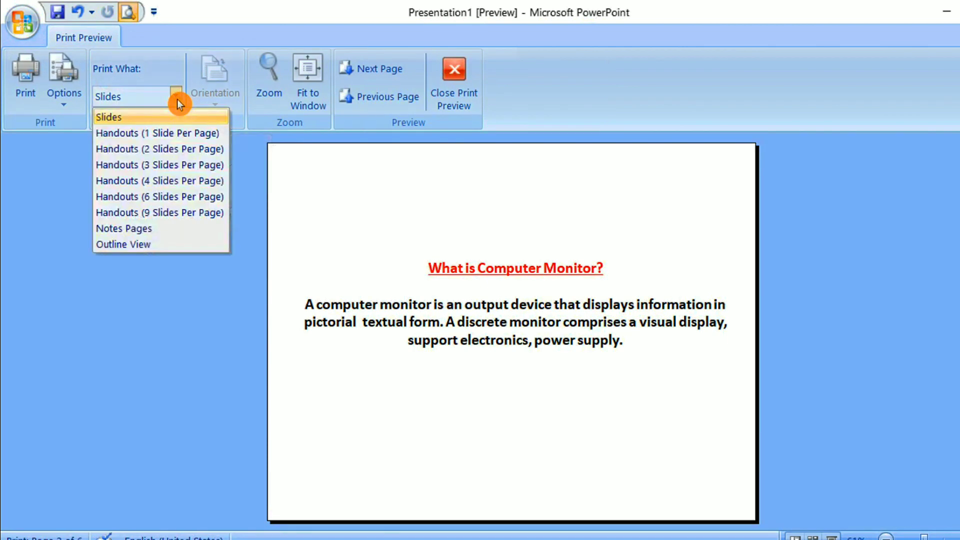
left_click(166, 196)
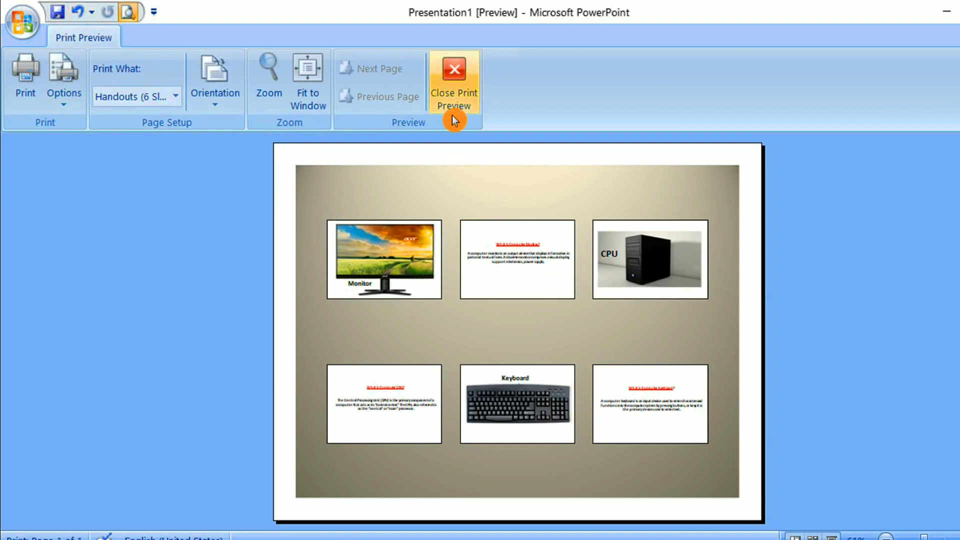
left_click(224, 110)
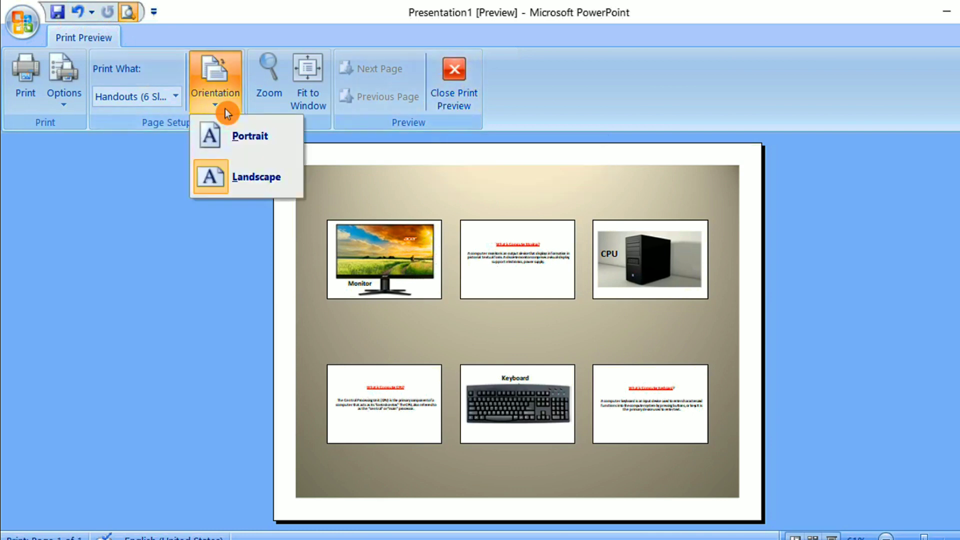